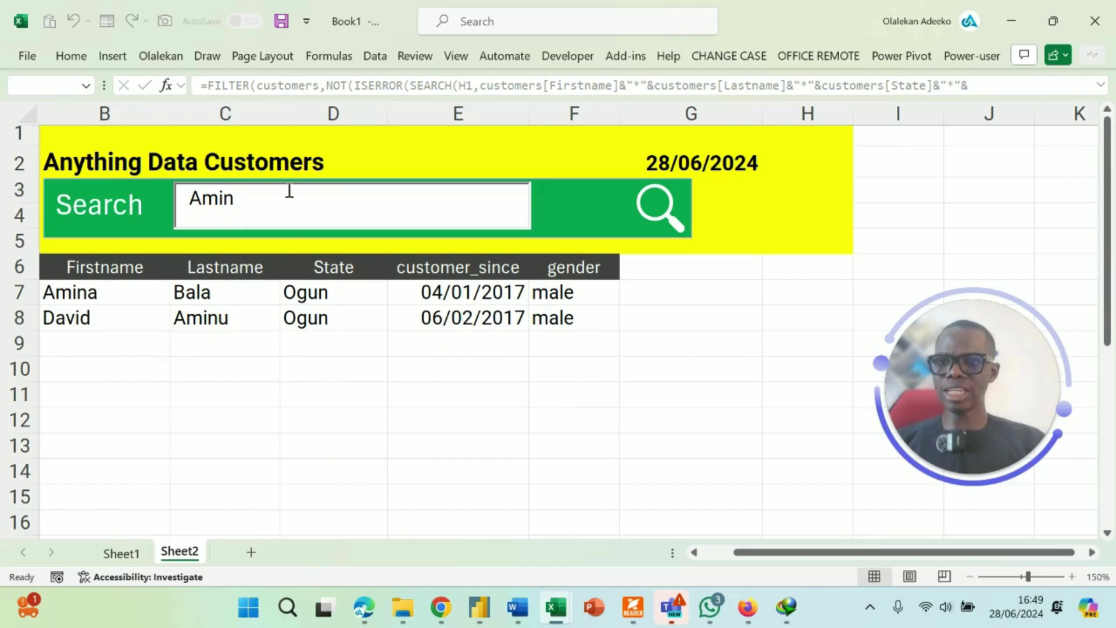
Search the finished customer list for Ogun
key("BackSpace")
key("BackSpace")
key("BackSpace")
type("Ogun")
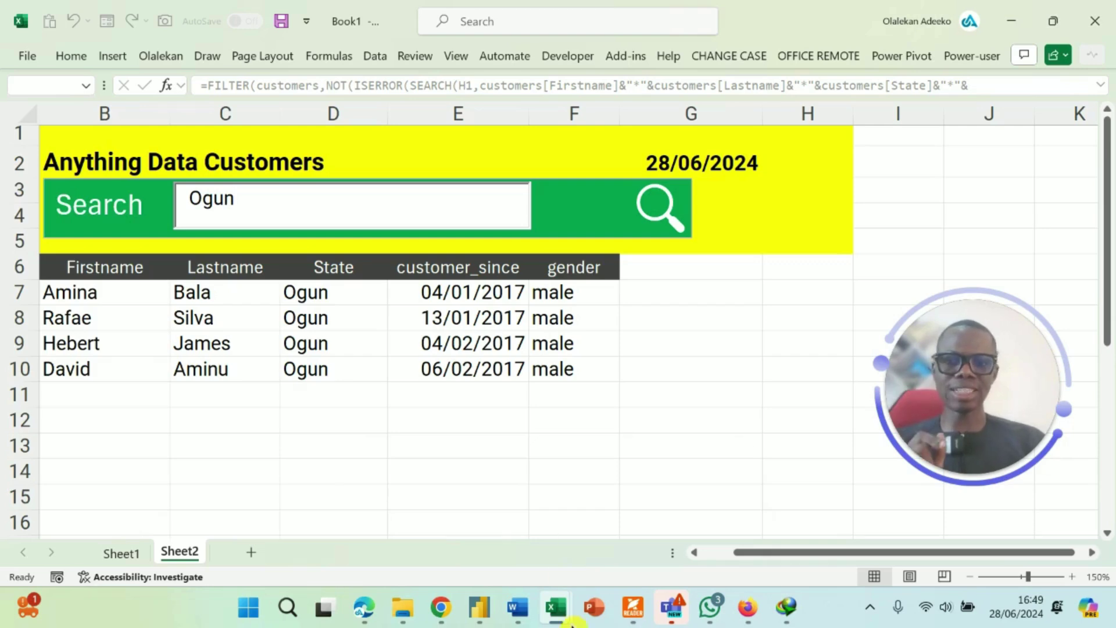
Switch to the Book2 workbook and convert the customer data A1:D22 on Sheet3 into a table with headers
mouse_move(555, 607)
left_click(617, 551)
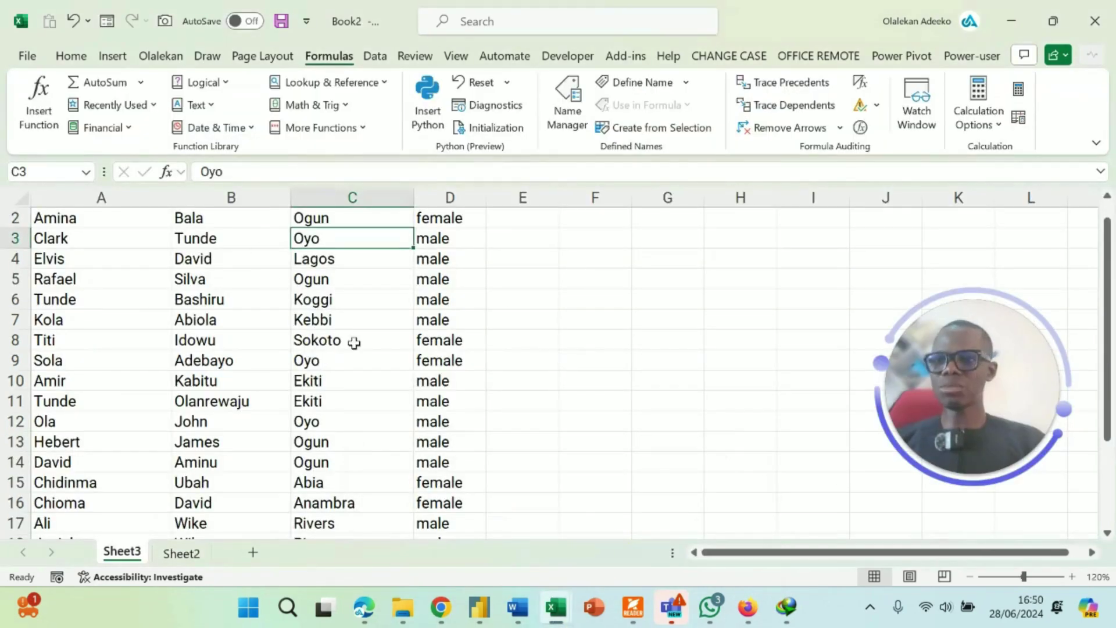
left_click(222, 281)
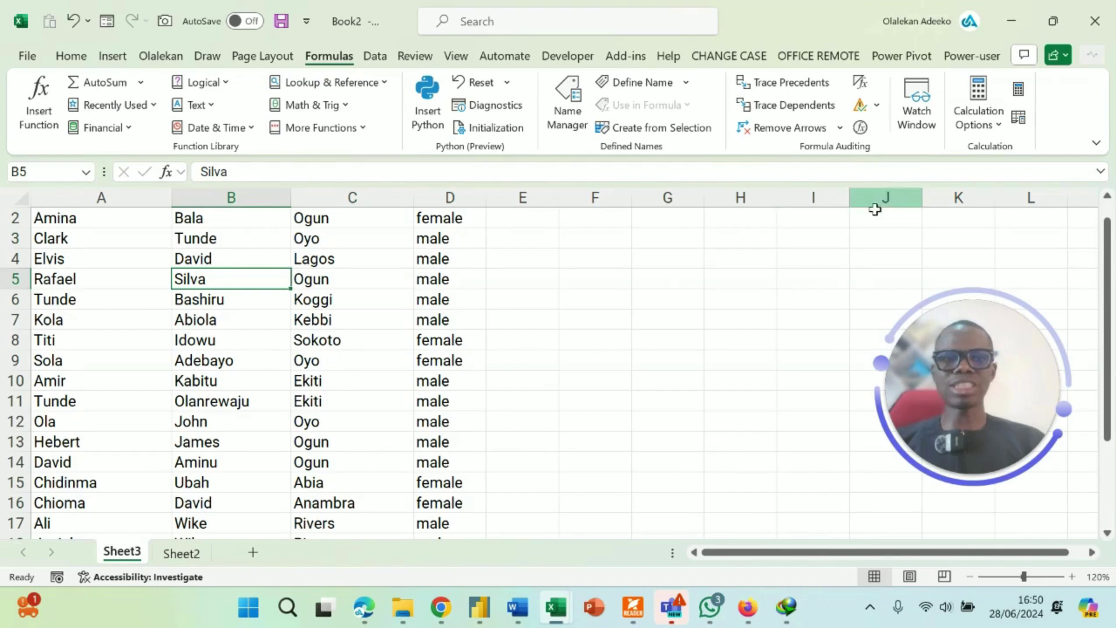
key("shift+Up")
key("ctrl+Up")
key("Down")
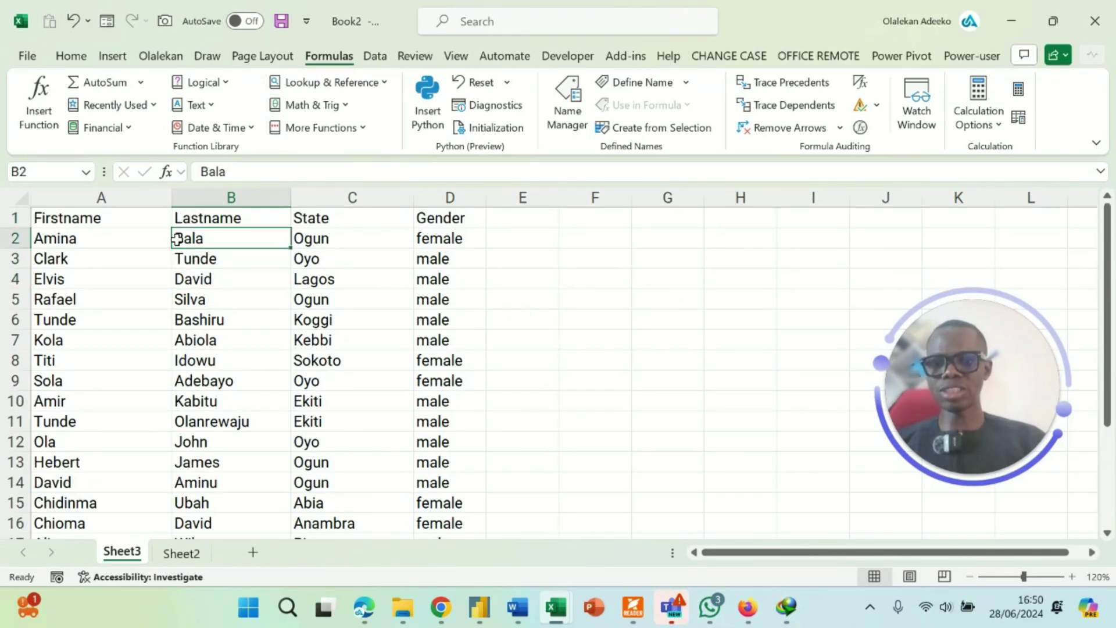
key("ctrl+t")
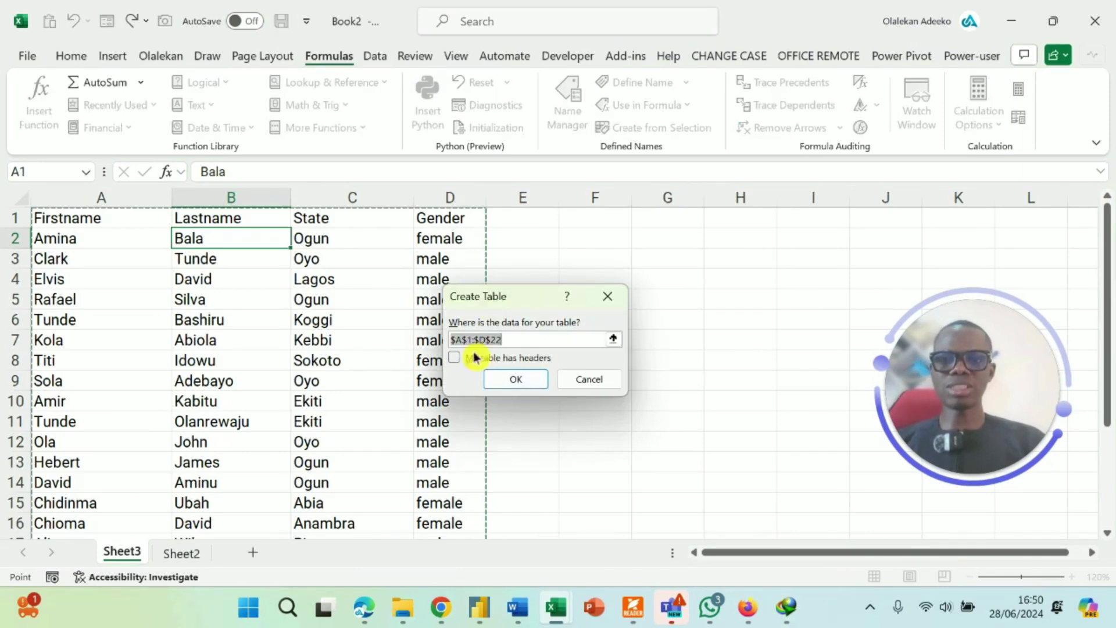
left_click(455, 357)
left_click(517, 382)
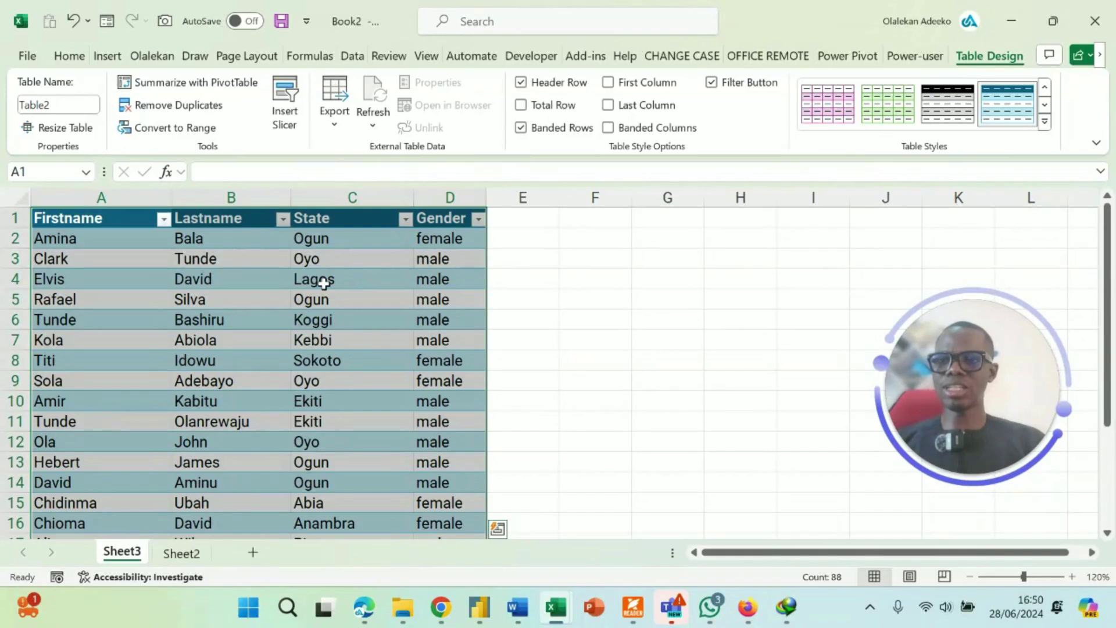
Name the new table customers and go to Sheet2
left_click(44, 106)
left_click(17, 105)
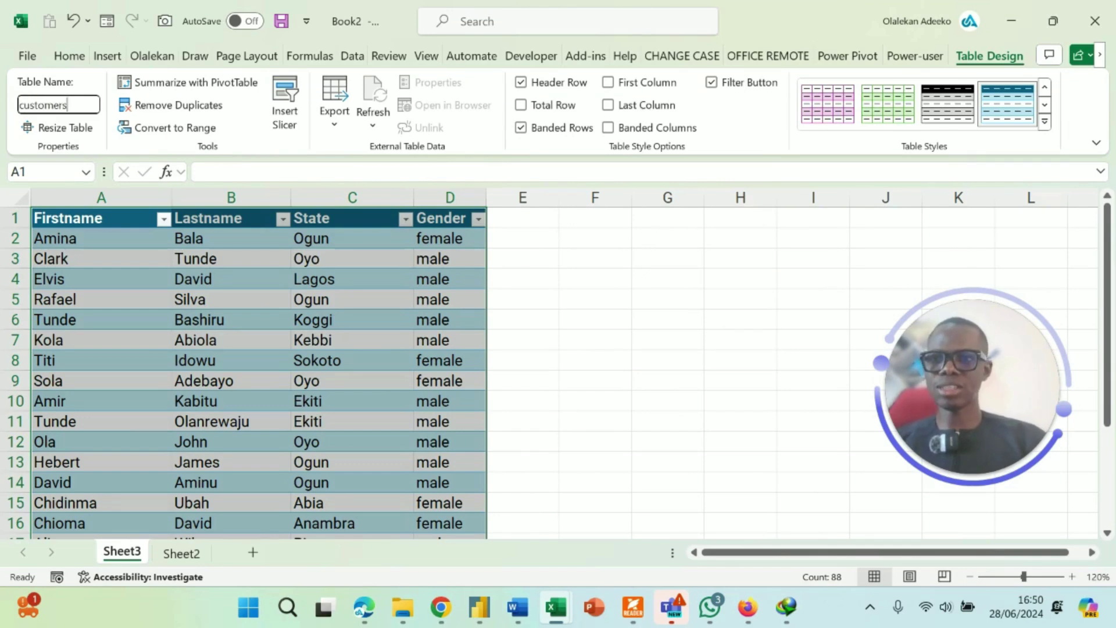
type("customers")
key("Return")
left_click(190, 557)
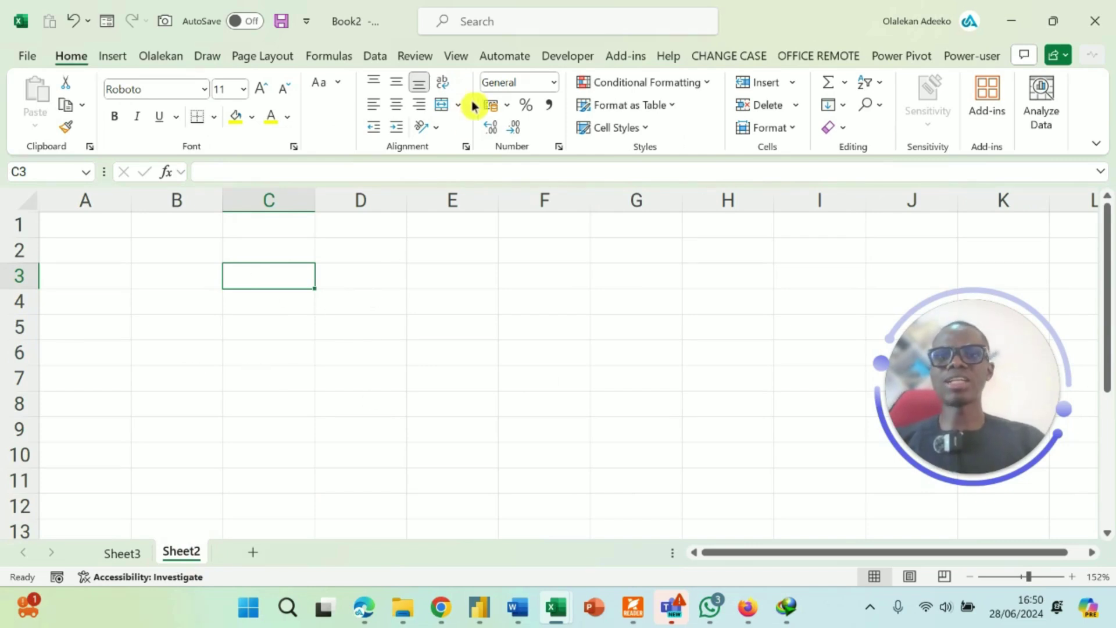
Check in the ribbon customization options that the Developer entry is enabled
left_click(577, 59)
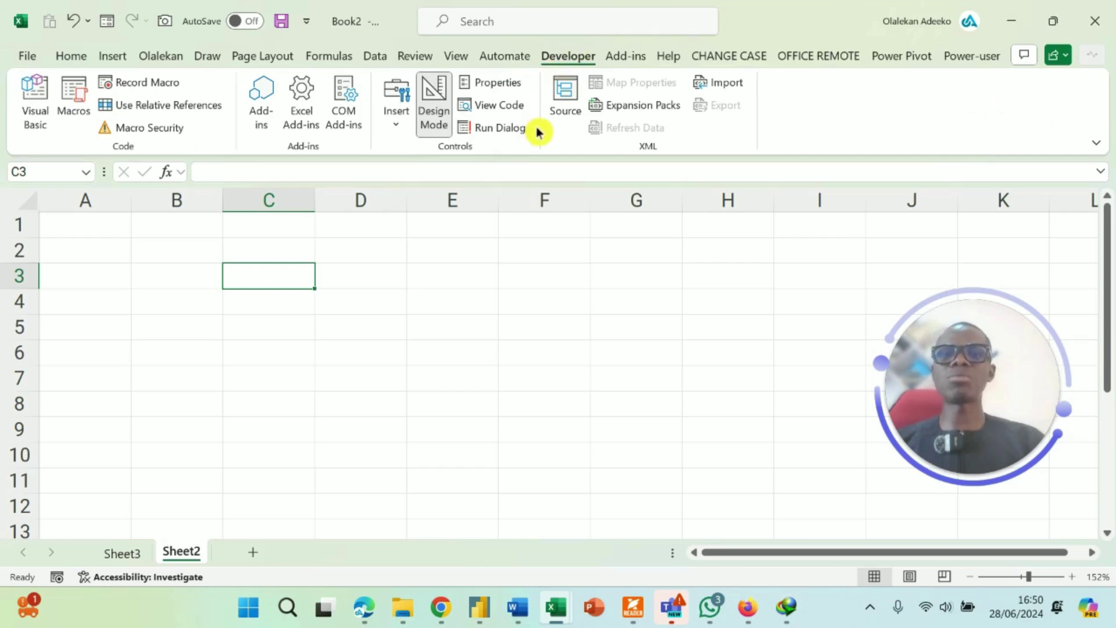
left_click(610, 198)
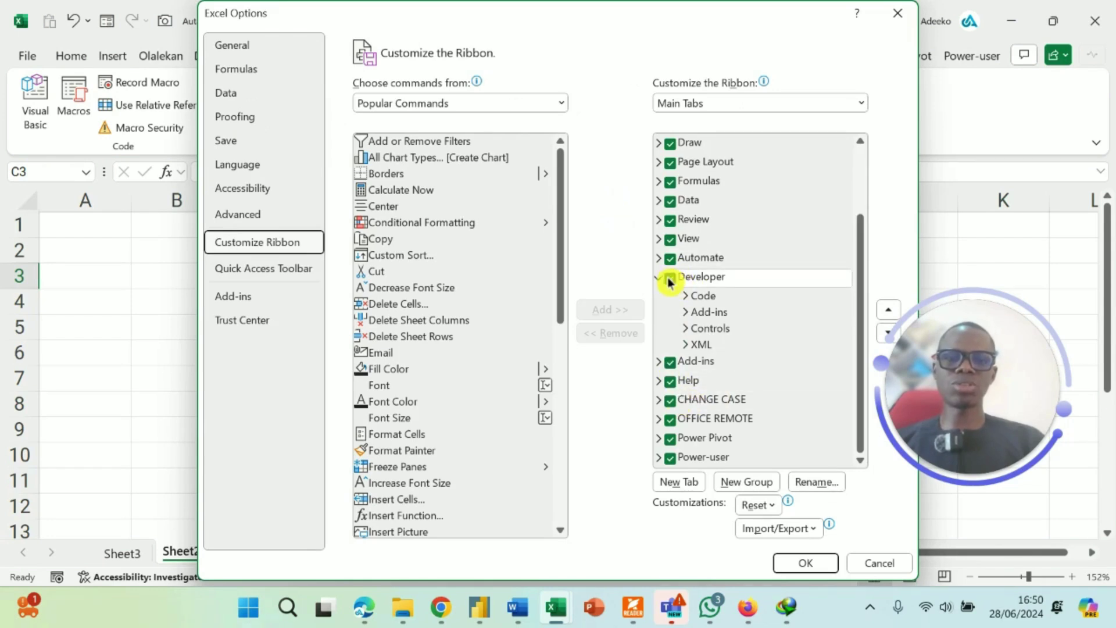
left_click(806, 564)
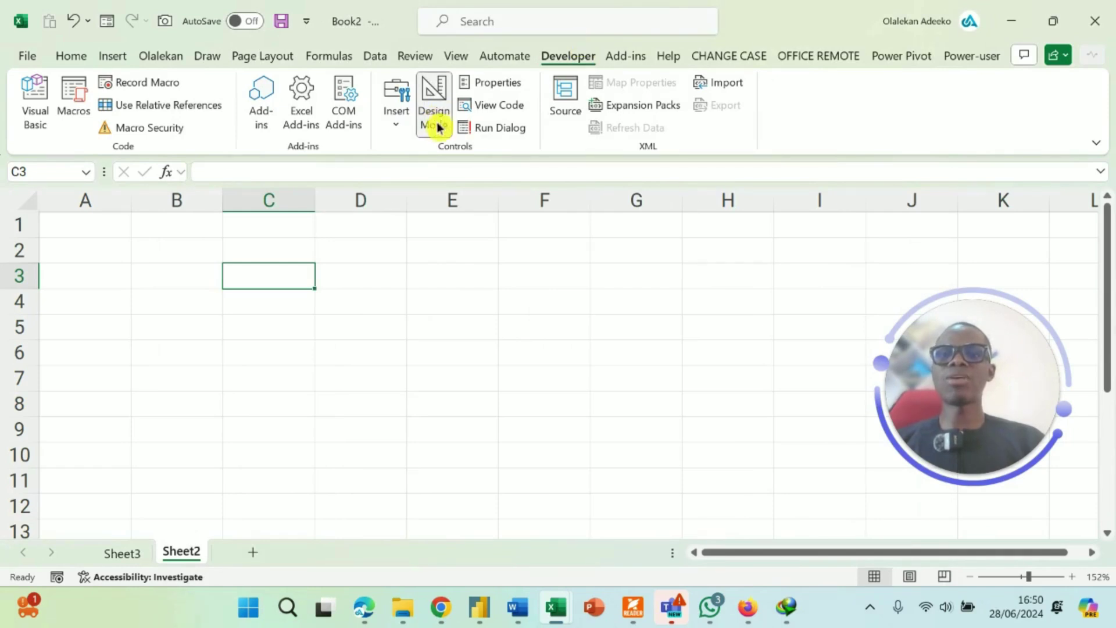
Insert an ActiveX text box on Sheet2 covering cells C3 to F4
left_click(397, 118)
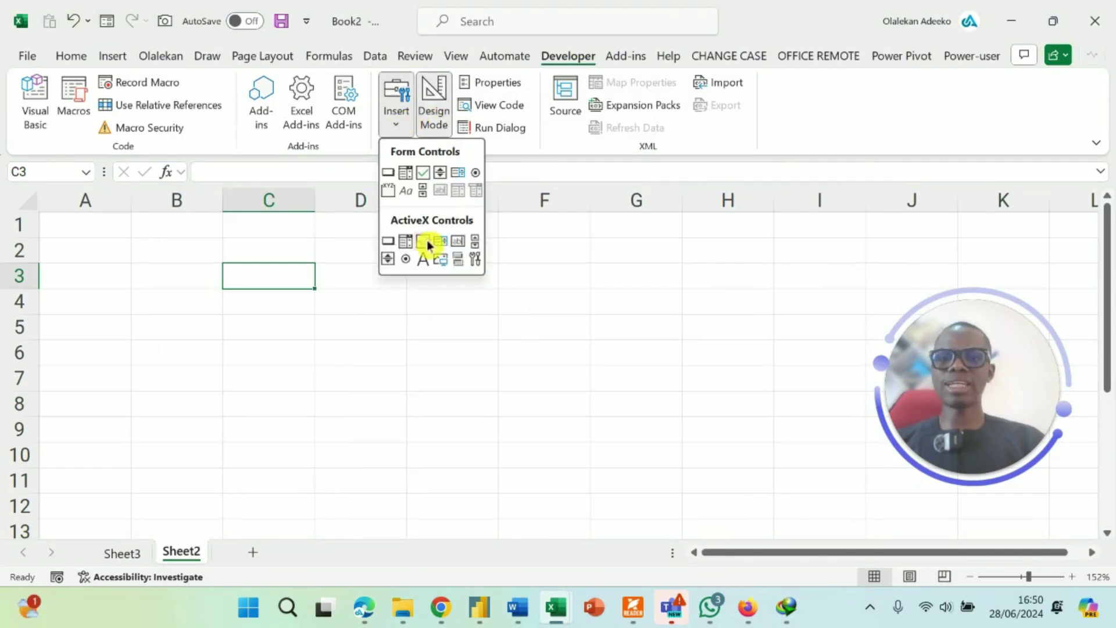
left_click(462, 242)
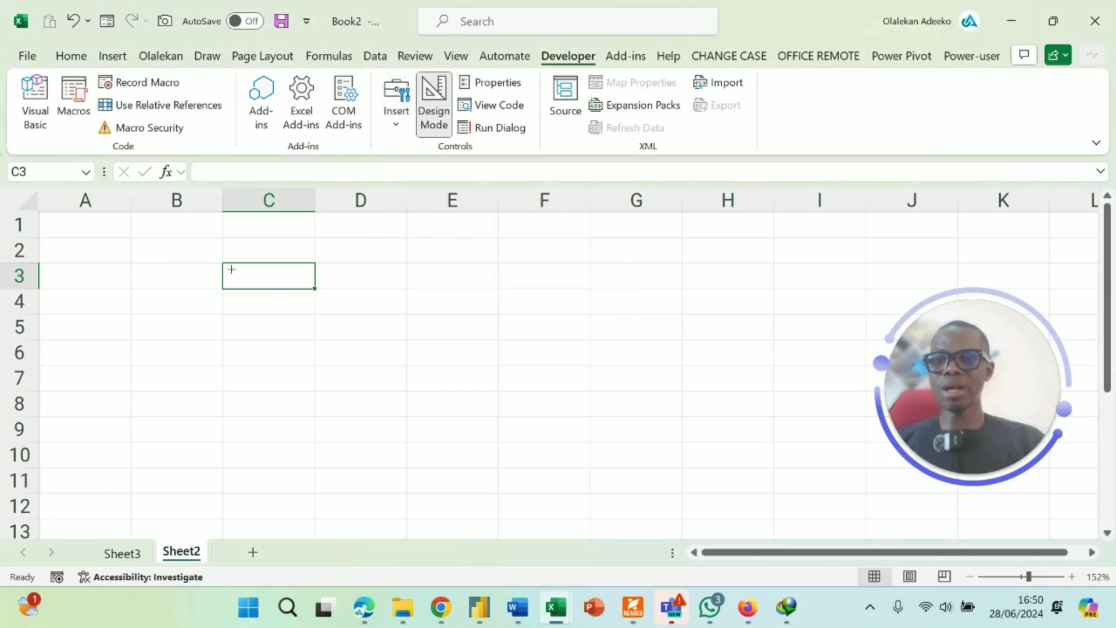
left_click_drag(223, 263, 589, 317)
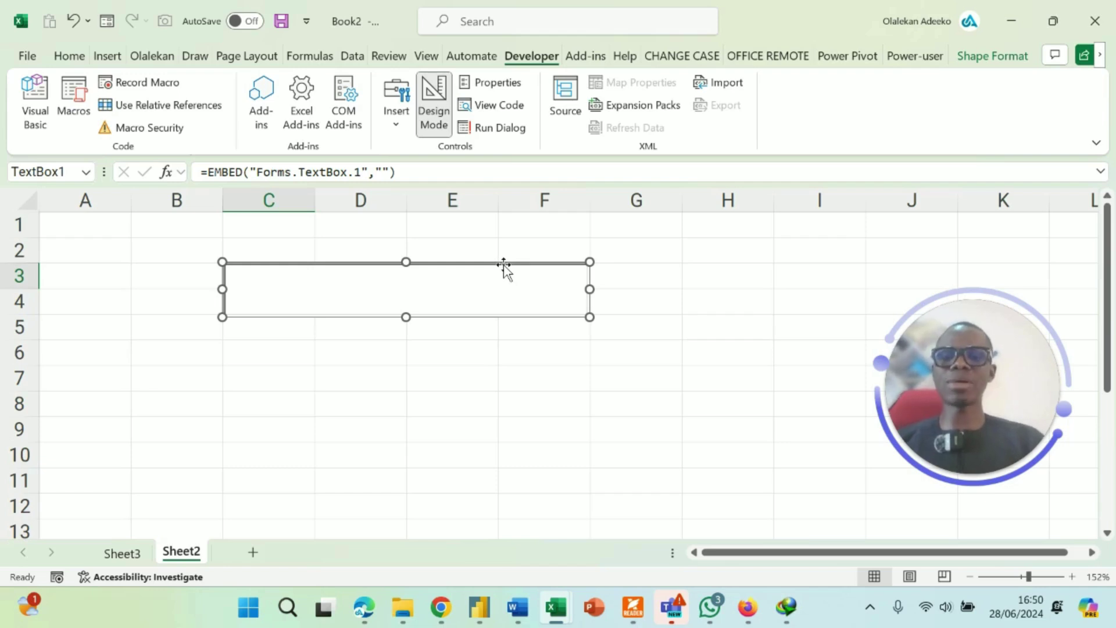
Set the ActiveX text box's LinkedCell property to F1 and turn off Design Mode
right_click(439, 262)
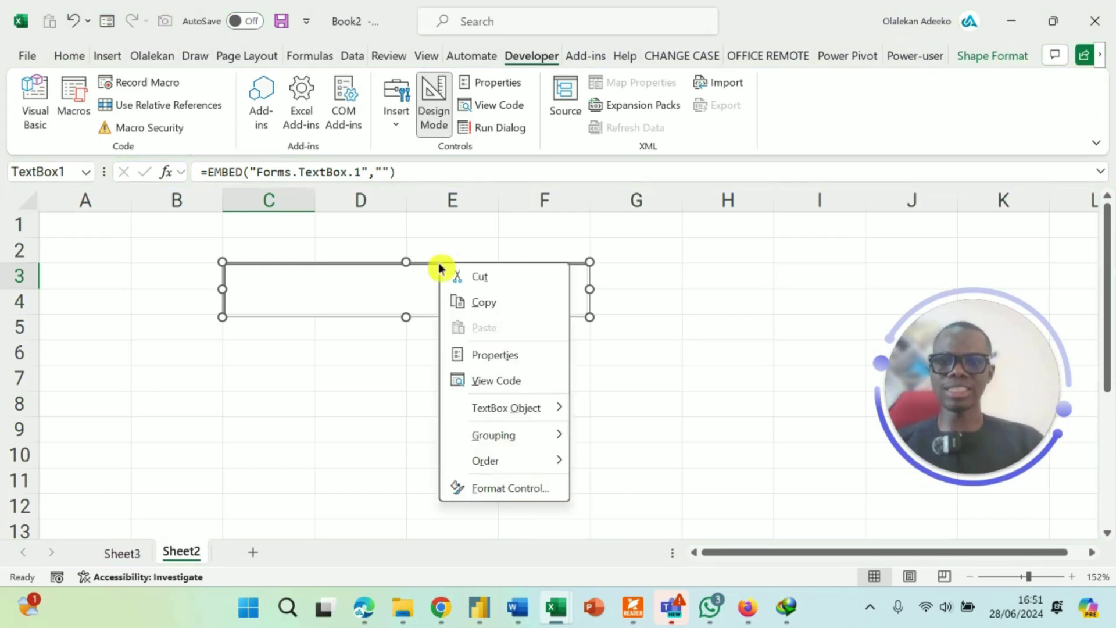
left_click(492, 354)
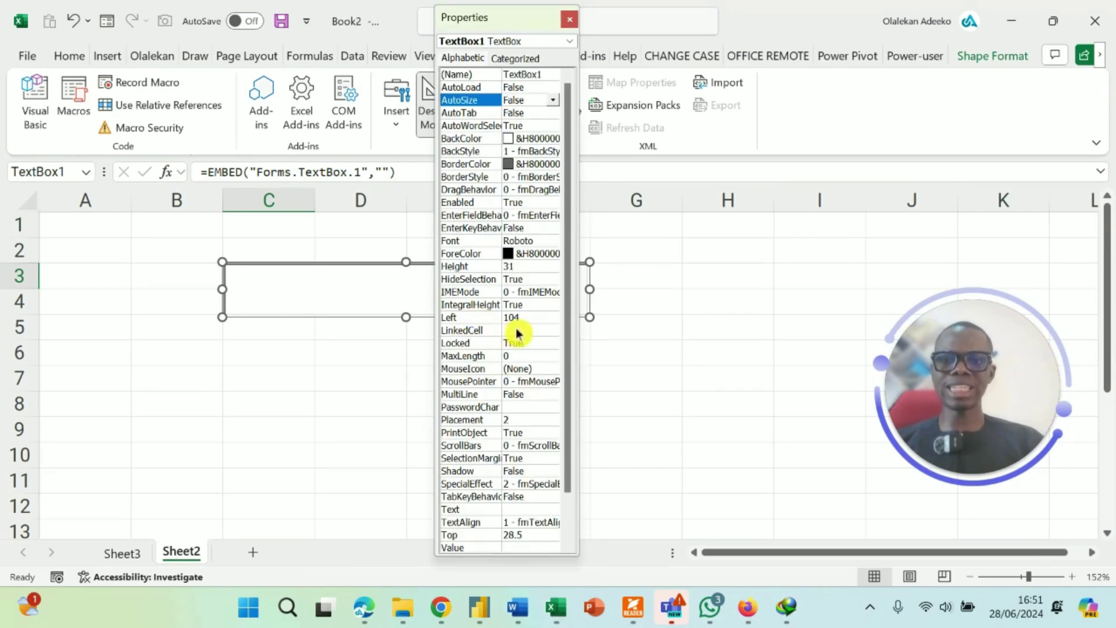
left_click_drag(493, 12, 246, 71)
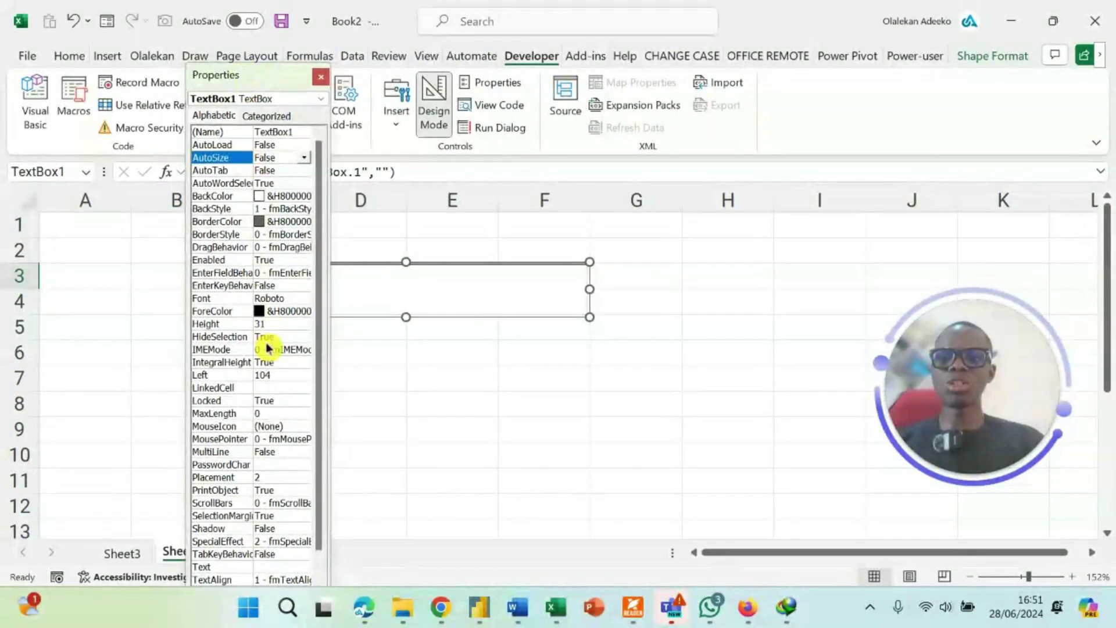
left_click(269, 388)
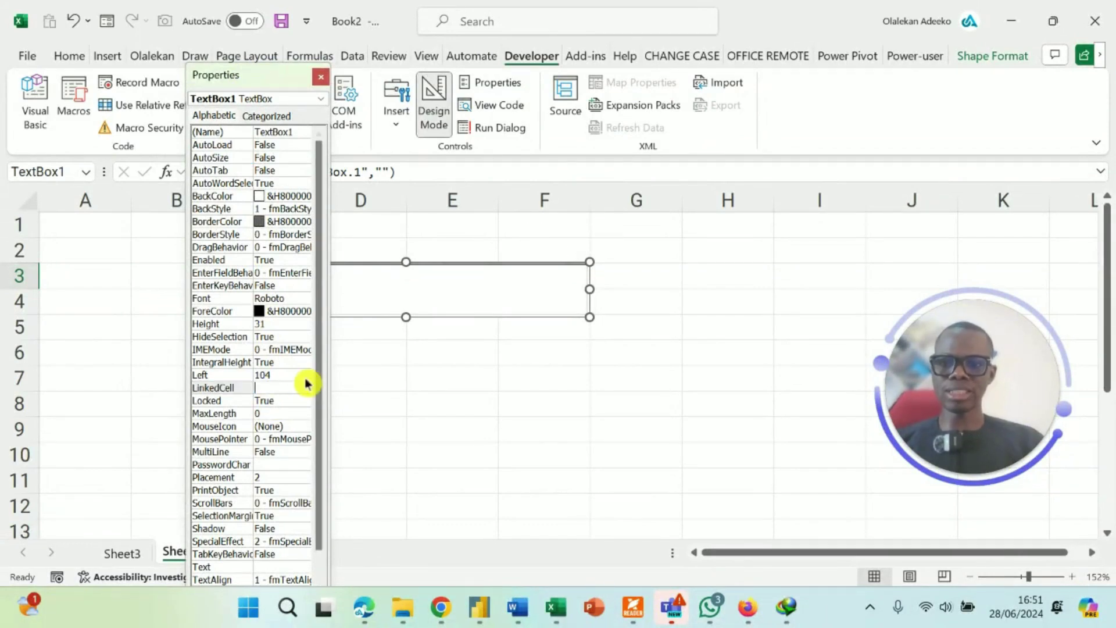
type("f1")
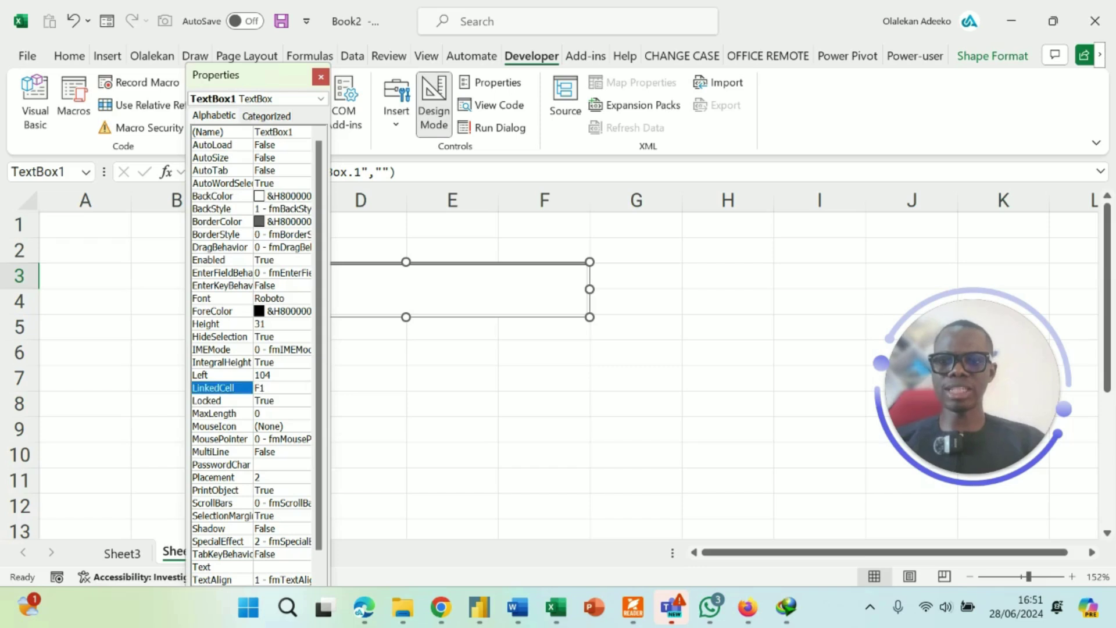
left_click(375, 288)
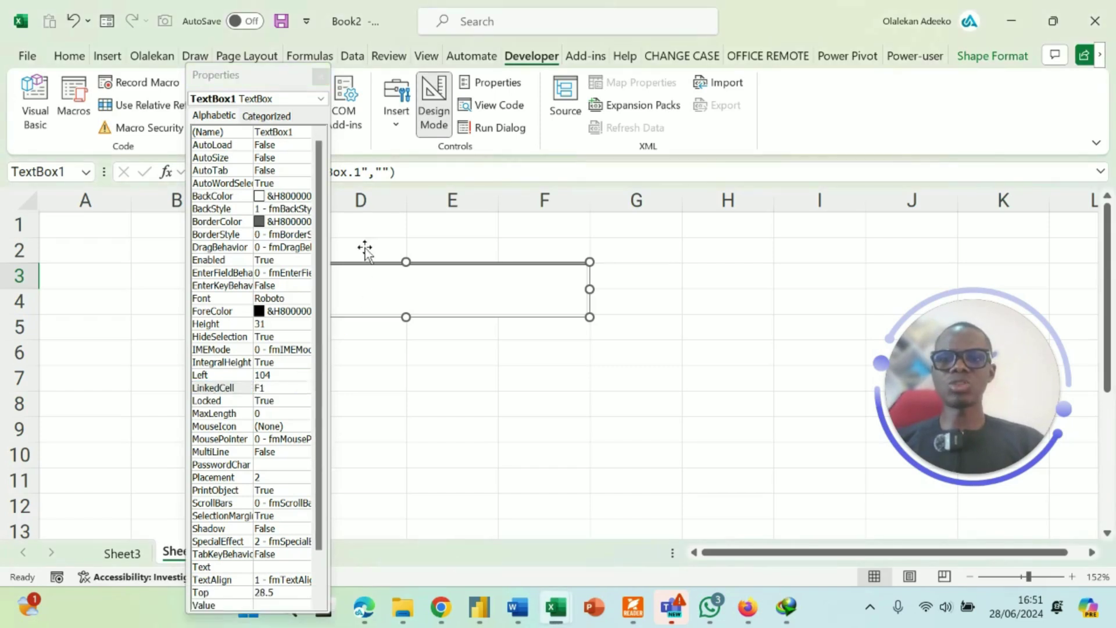
left_click(320, 76)
left_click(435, 104)
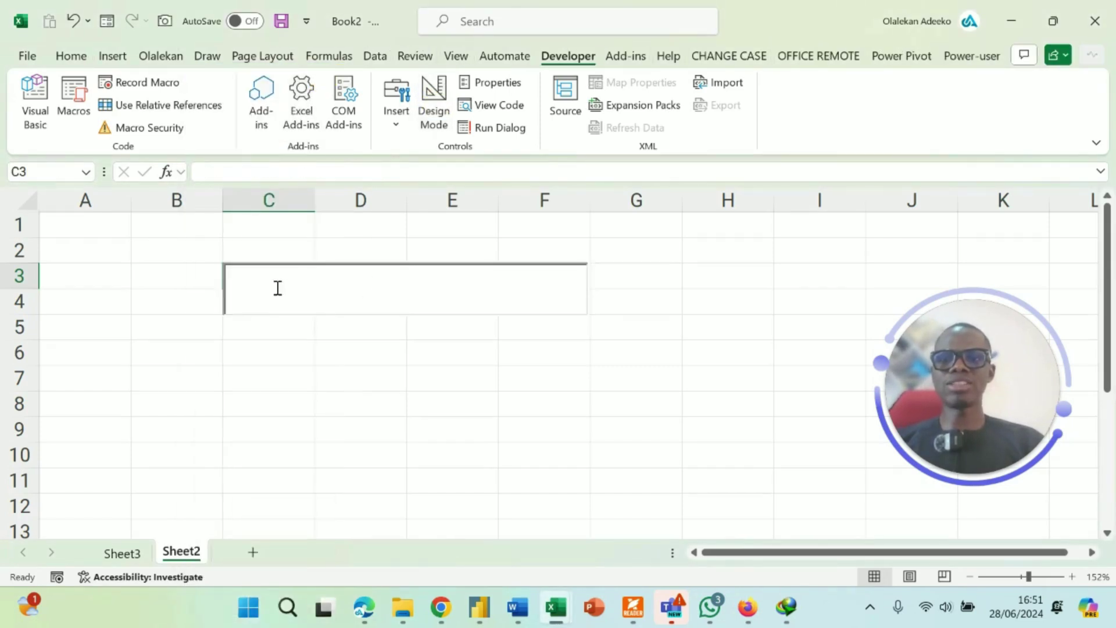
Test the text box's link to F1 by entering a short sample name, and clear the entry
left_click(253, 285)
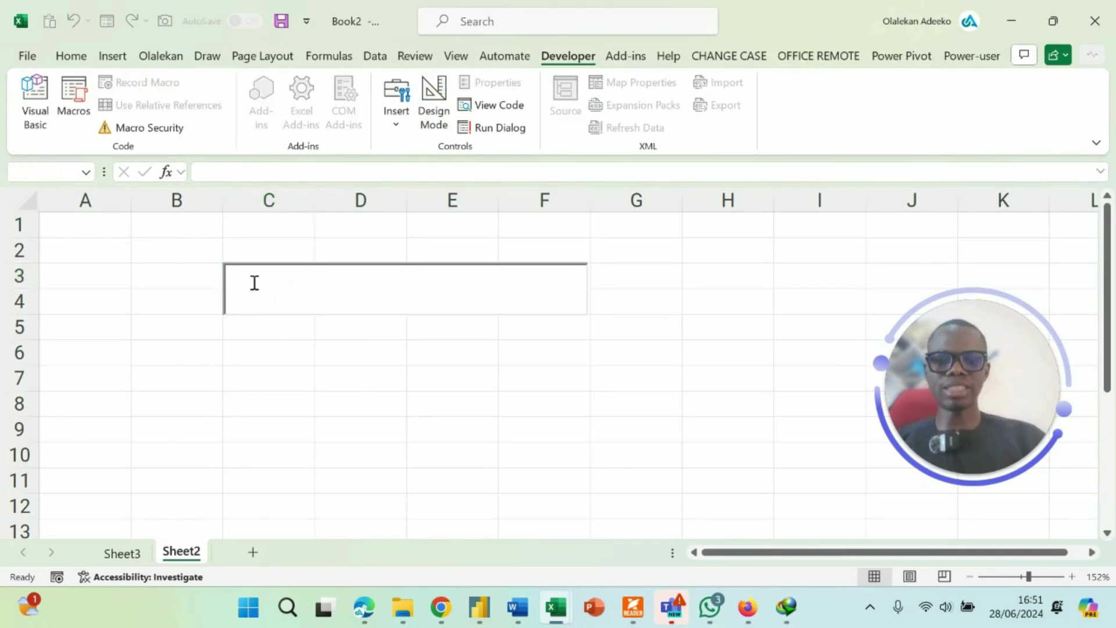
type("Ola")
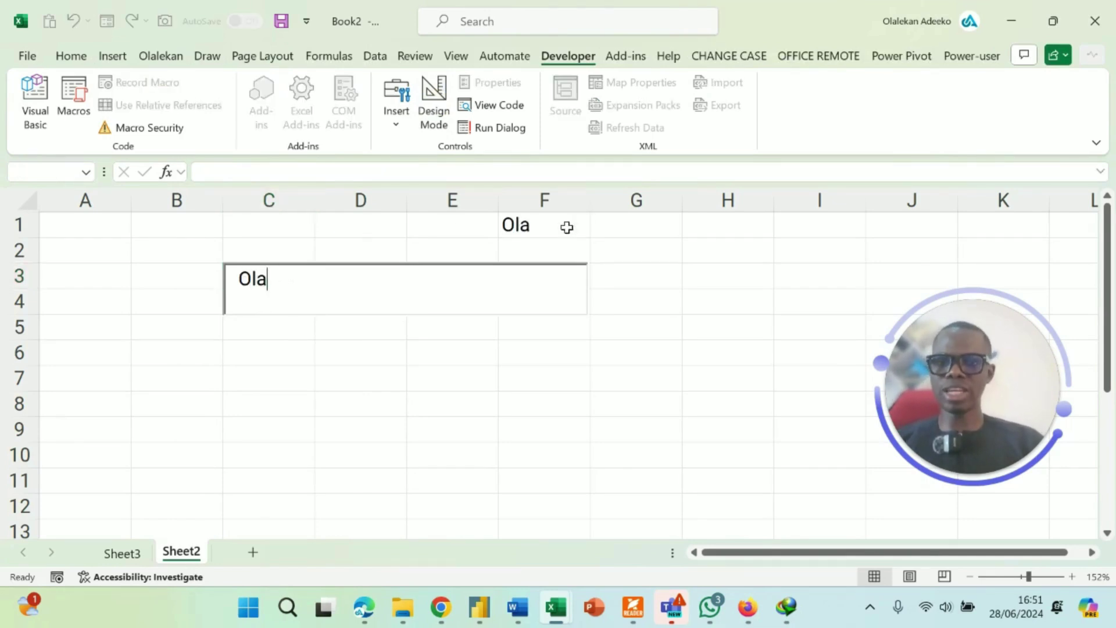
key("BackSpace")
key("BackSpace")
key("BackSpace")
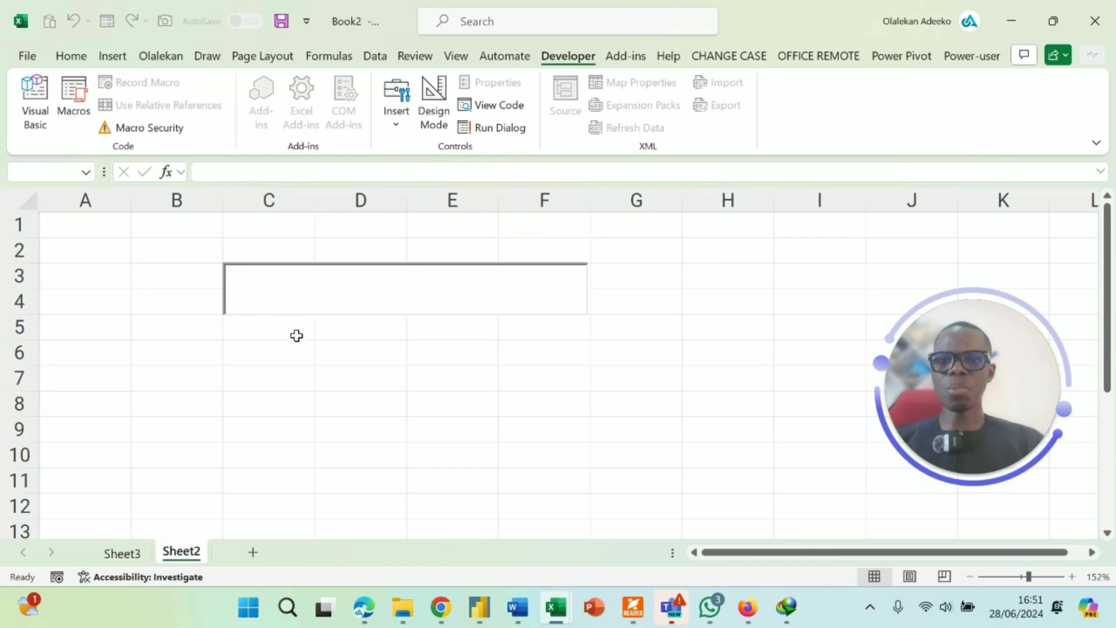
left_click(301, 369)
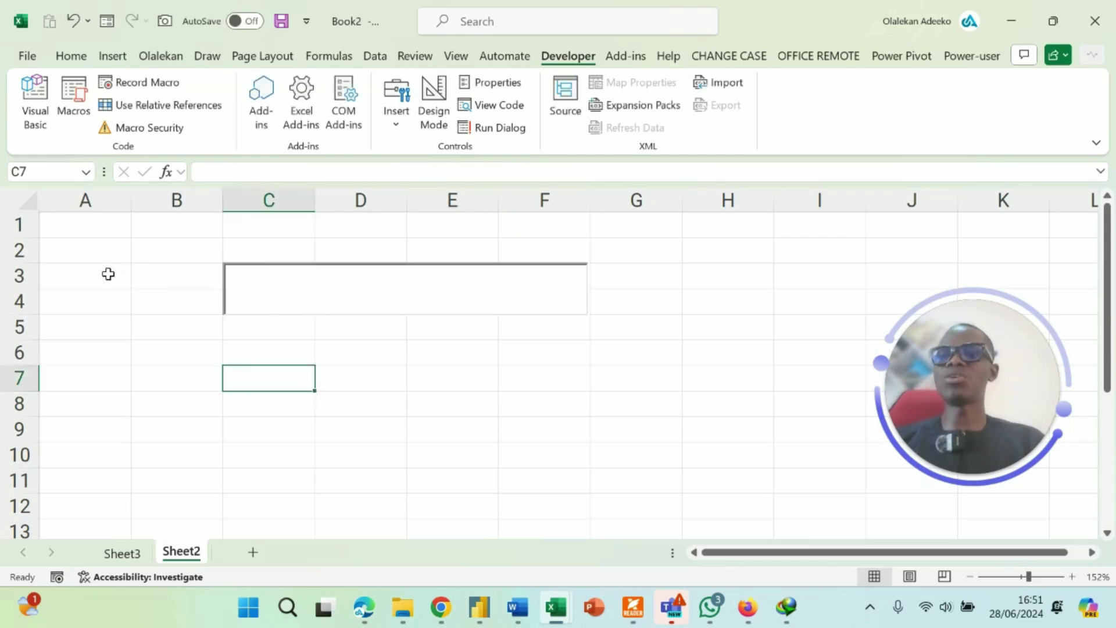
Draw a text box shape over the ActiveX text box, spanning about A2 to G4
left_click(111, 56)
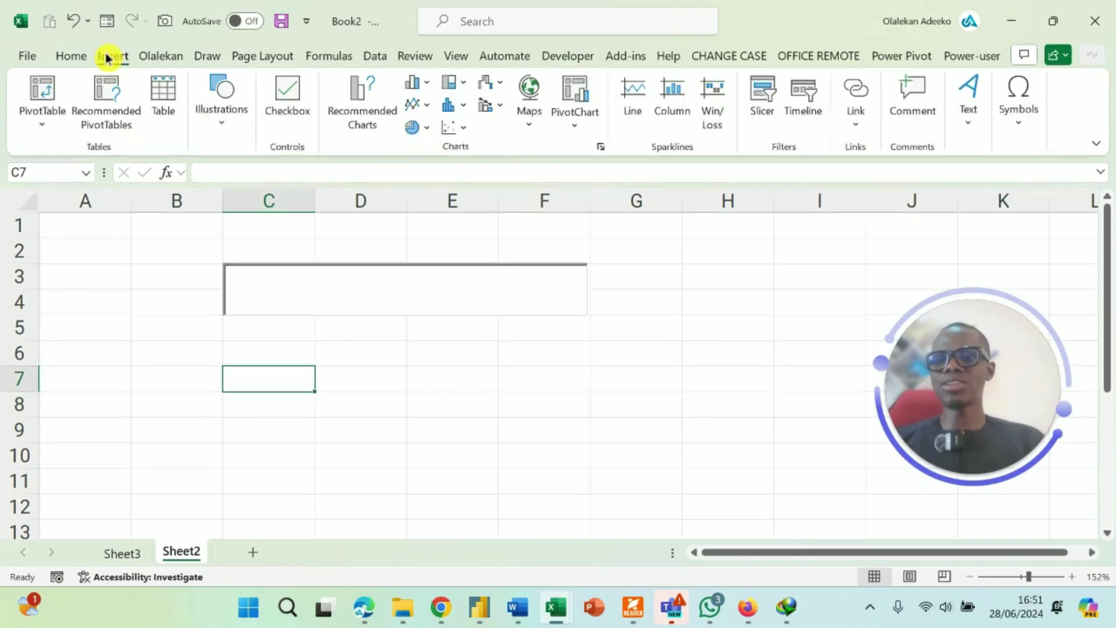
left_click(207, 125)
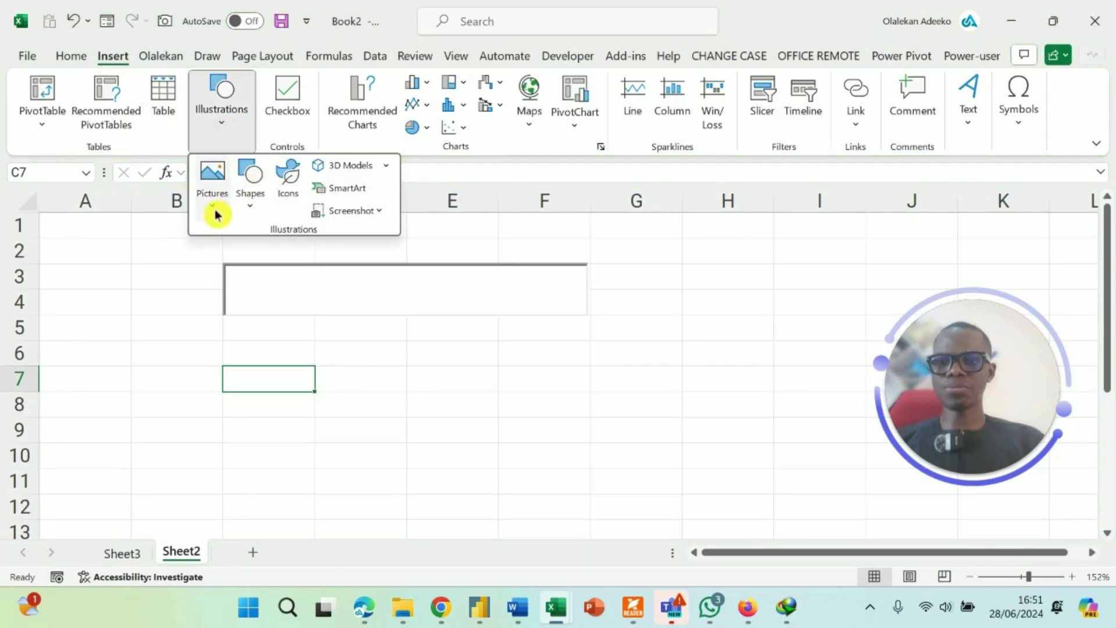
left_click(213, 207)
left_click(250, 207)
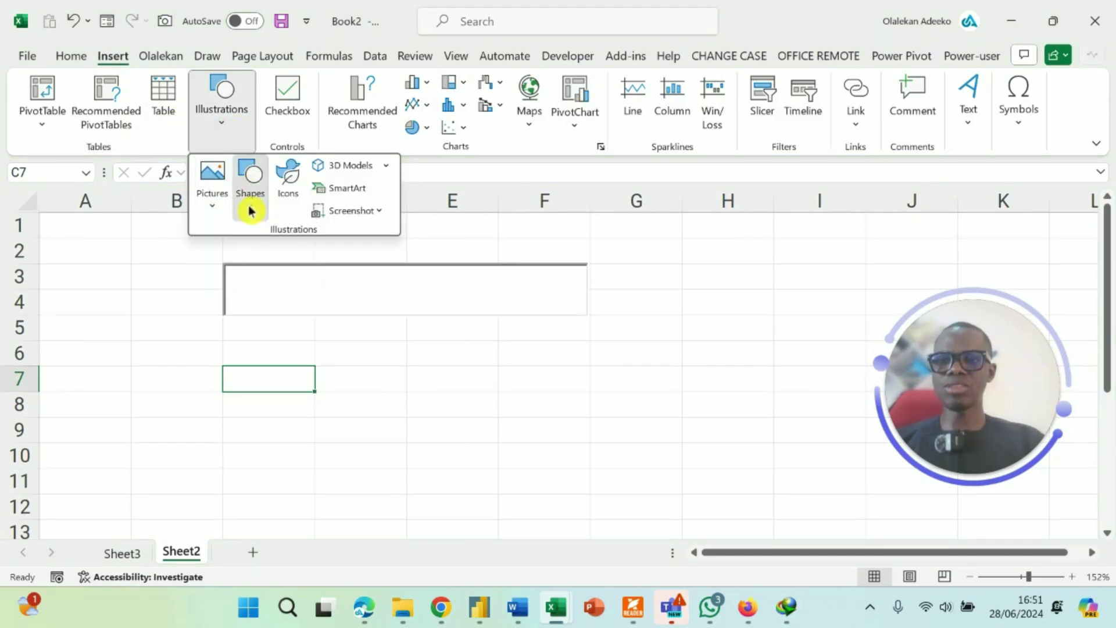
left_click(243, 256)
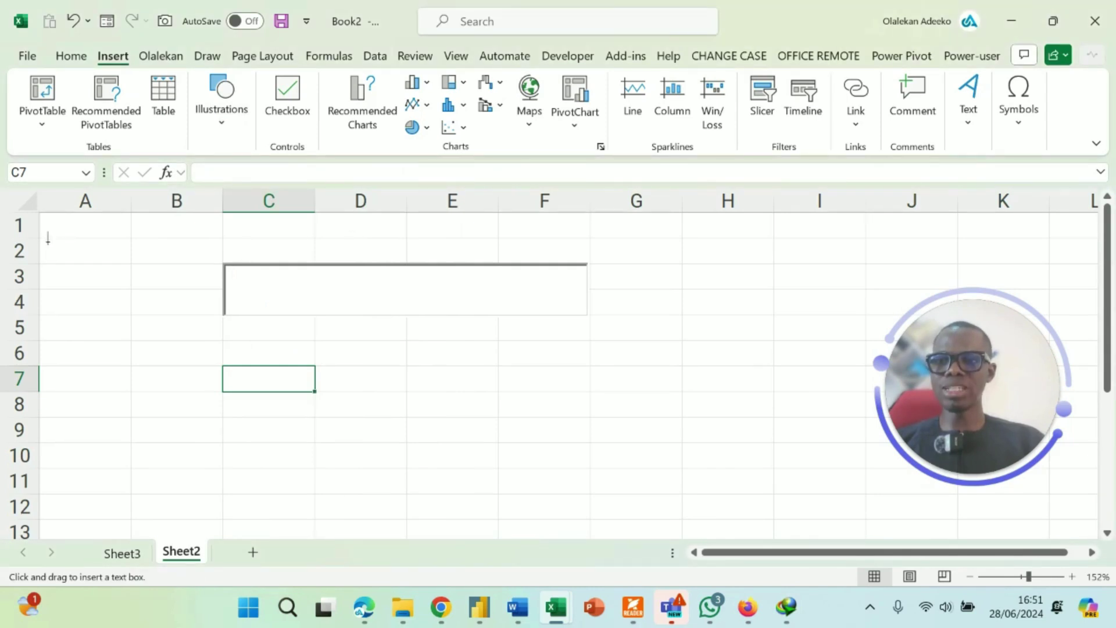
left_click_drag(40, 236, 682, 317)
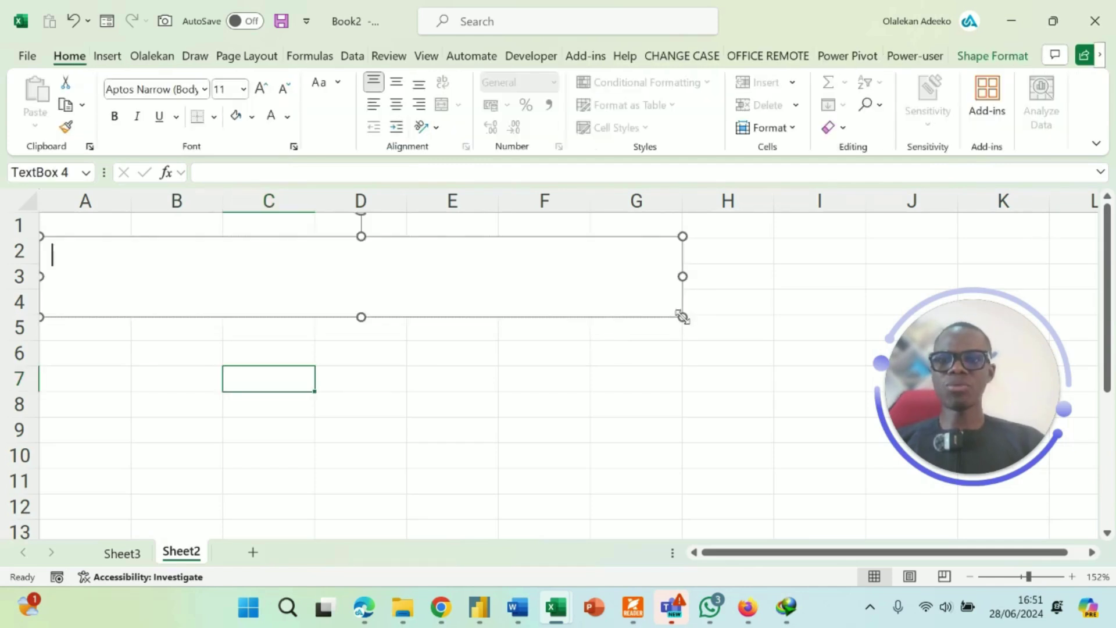
Send the large text box shape behind the ActiveX text box and extend its lower edge into row 5
right_click(564, 237)
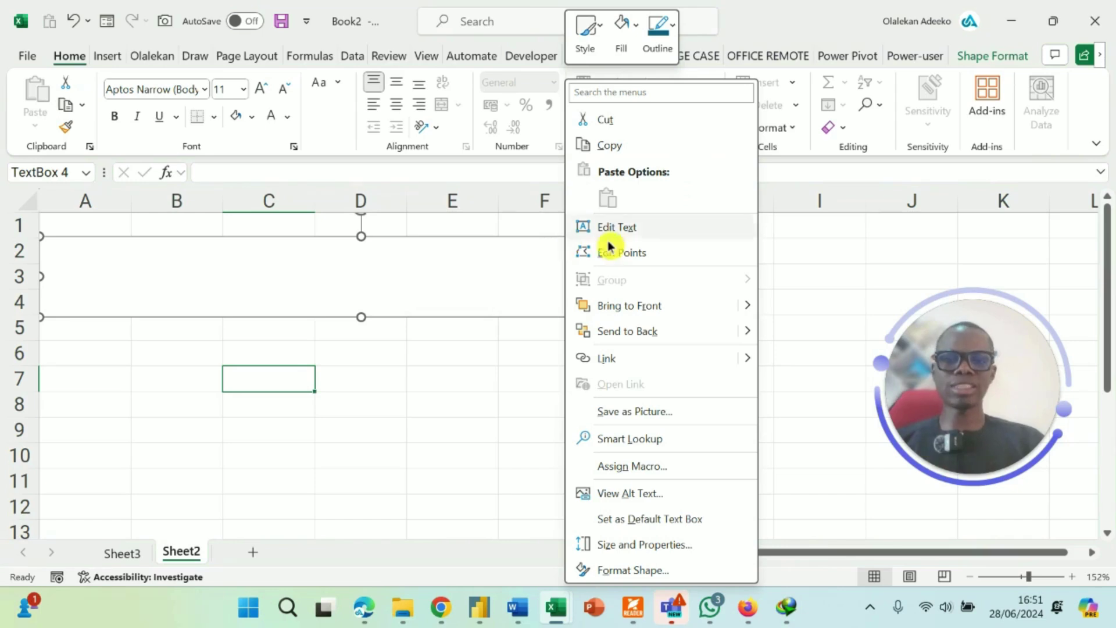
mouse_move(750, 331)
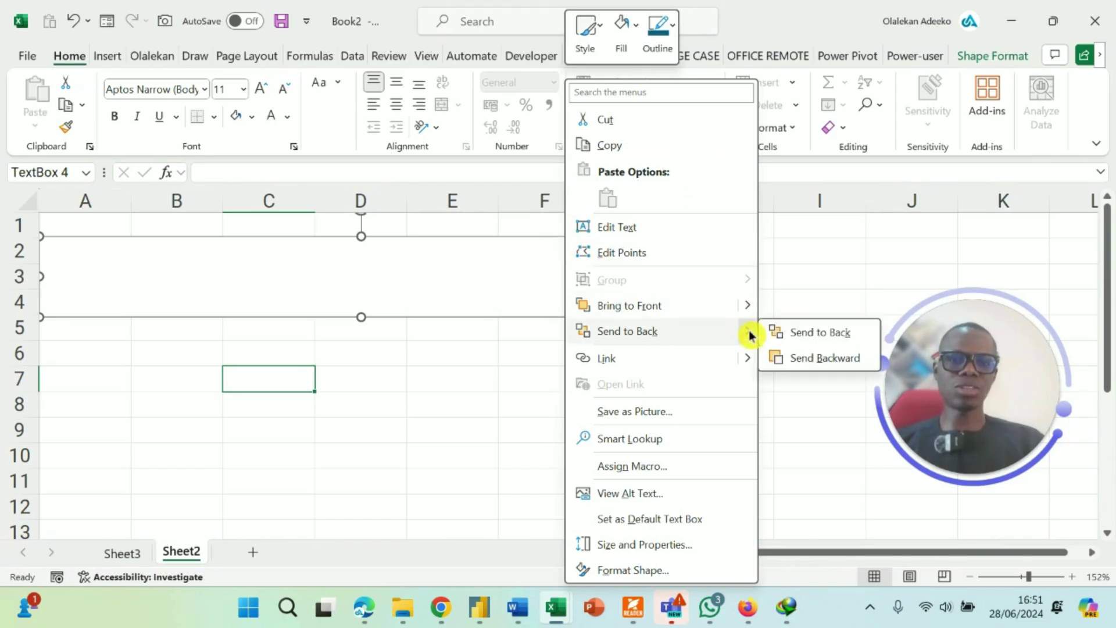
left_click(803, 329)
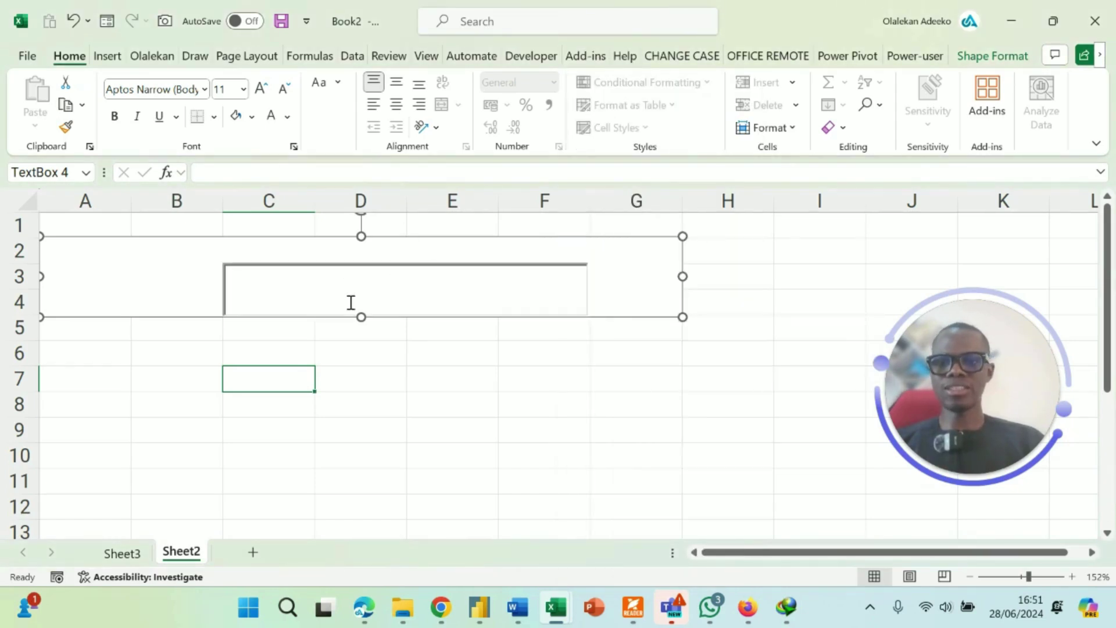
left_click_drag(361, 317, 361, 333)
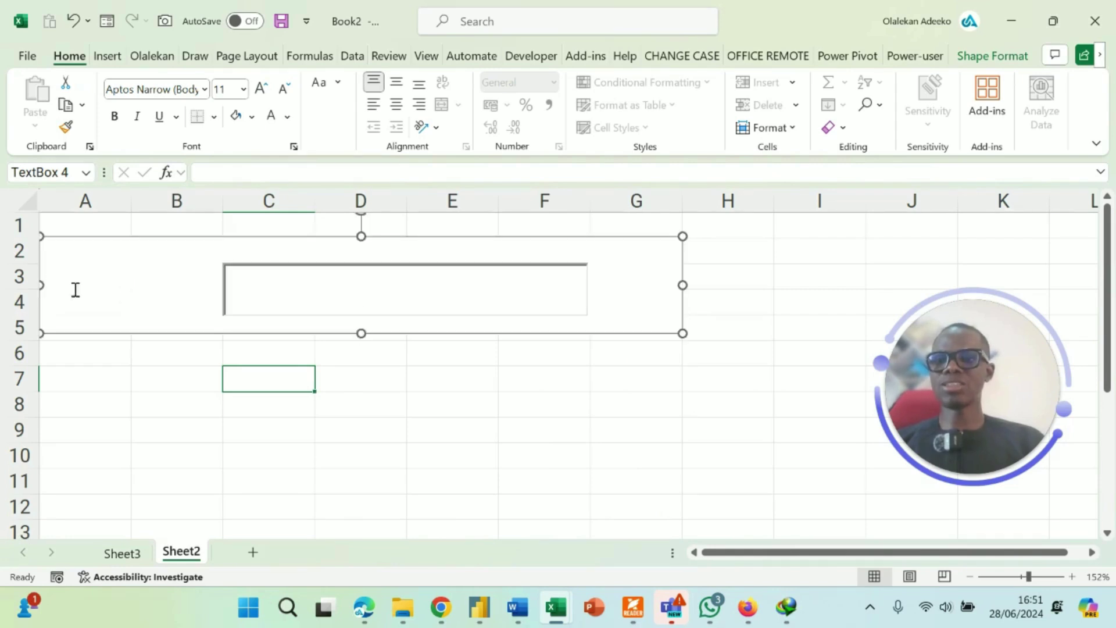
Enter the label "Search" in the large text box shape behind the ActiveX text box
left_click(69, 280)
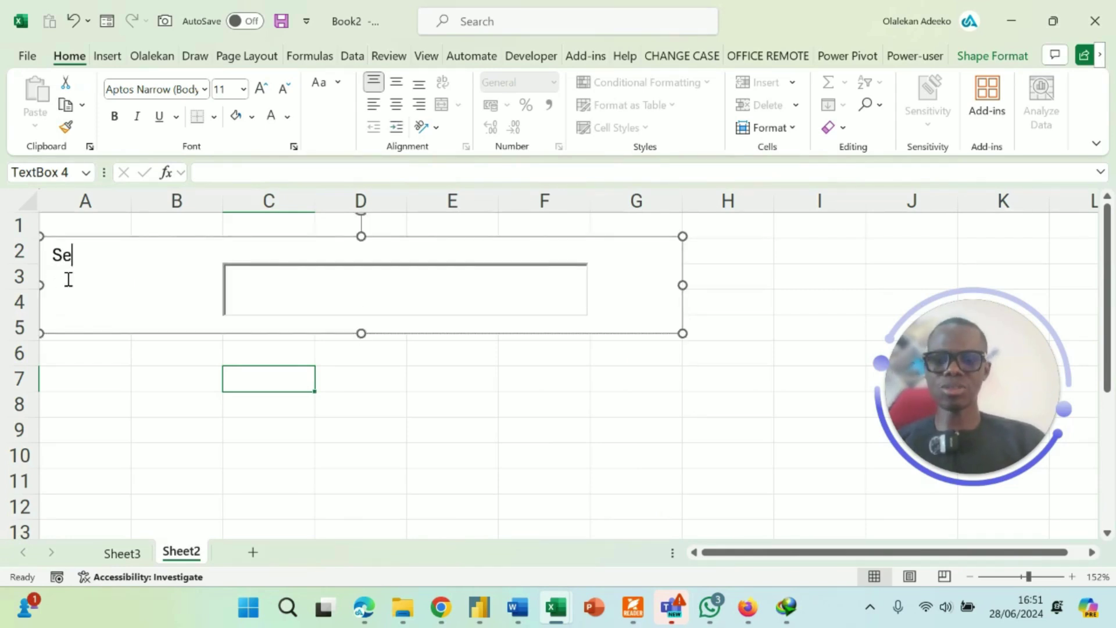
key("BackSpace")
key("BackSpace")
type("Search")
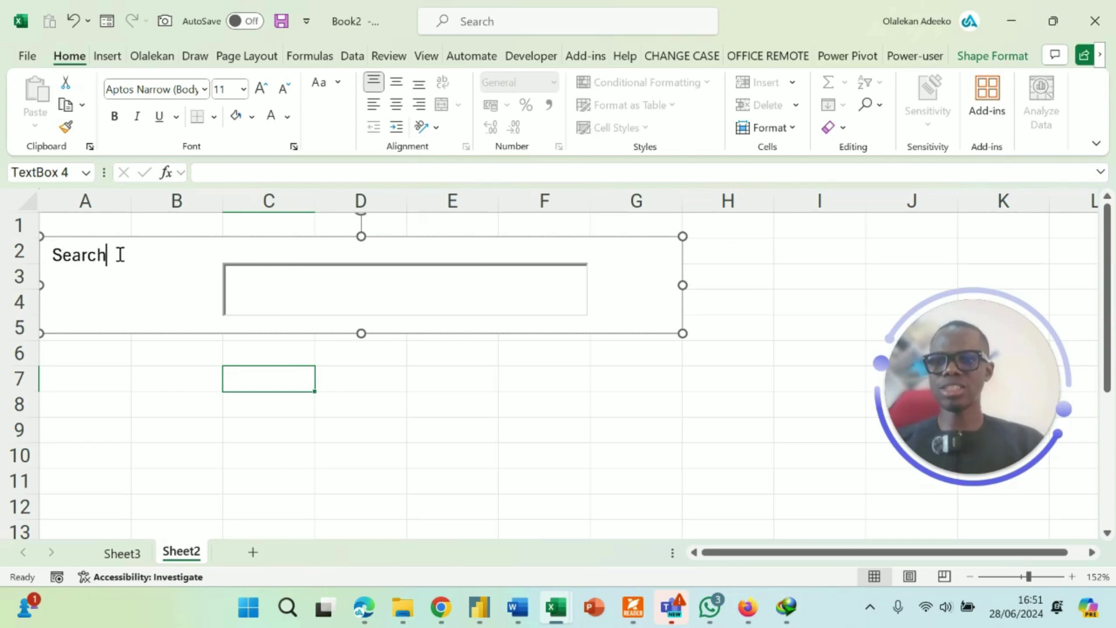
Make the "Search" label bold and enlarge its font size to 32
left_click_drag(108, 256, 60, 254)
left_click(116, 118)
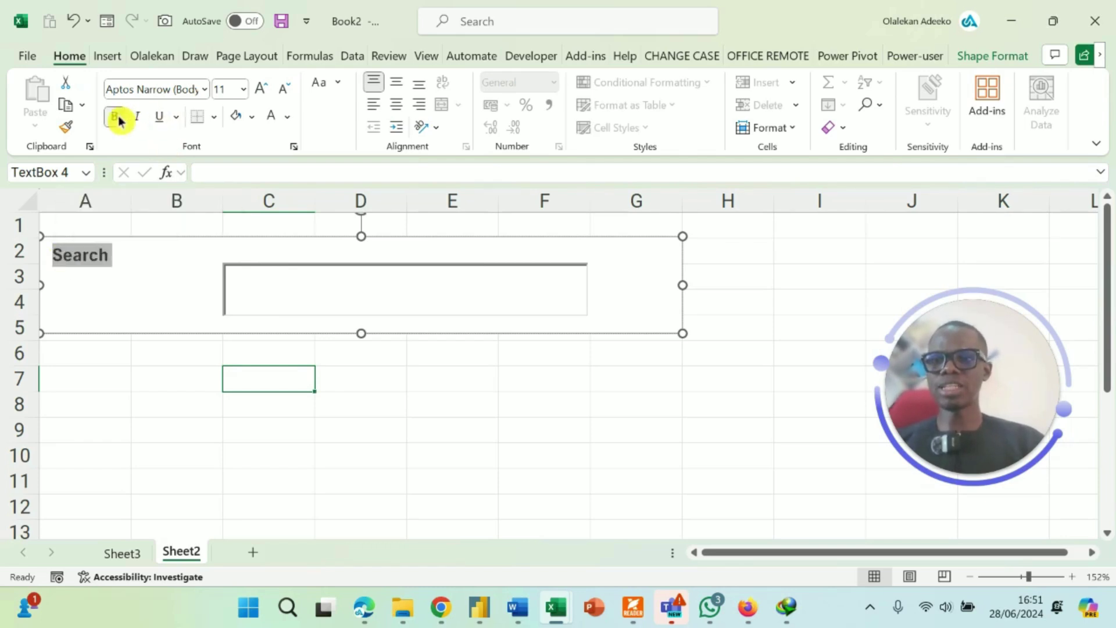
left_click(262, 89)
left_click(263, 89)
left_click(262, 89)
left_click(262, 88)
left_click(262, 88)
left_click(262, 89)
left_click(262, 89)
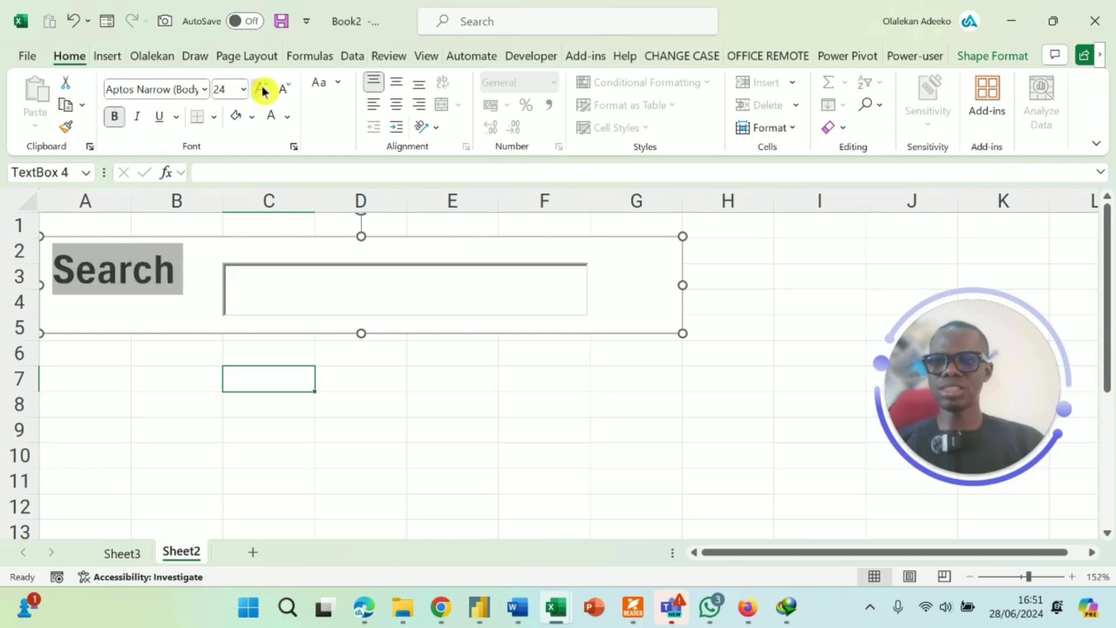
left_click(262, 88)
left_click(263, 88)
left_click(608, 287)
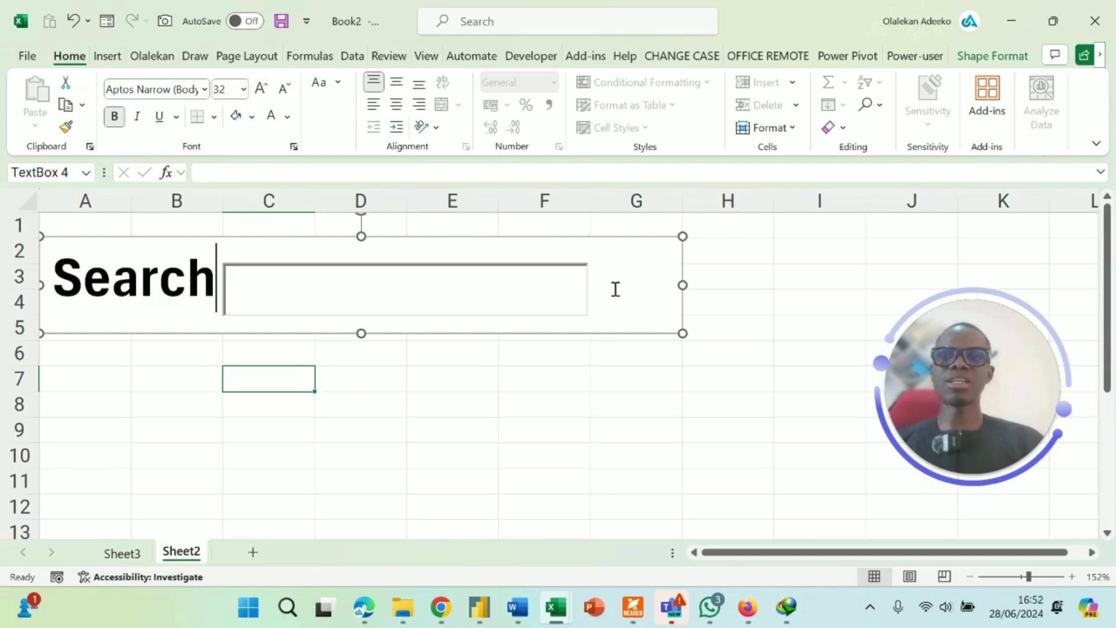
Search the stock icons for "search" and insert the solid magnifying glass icon
left_click(109, 58)
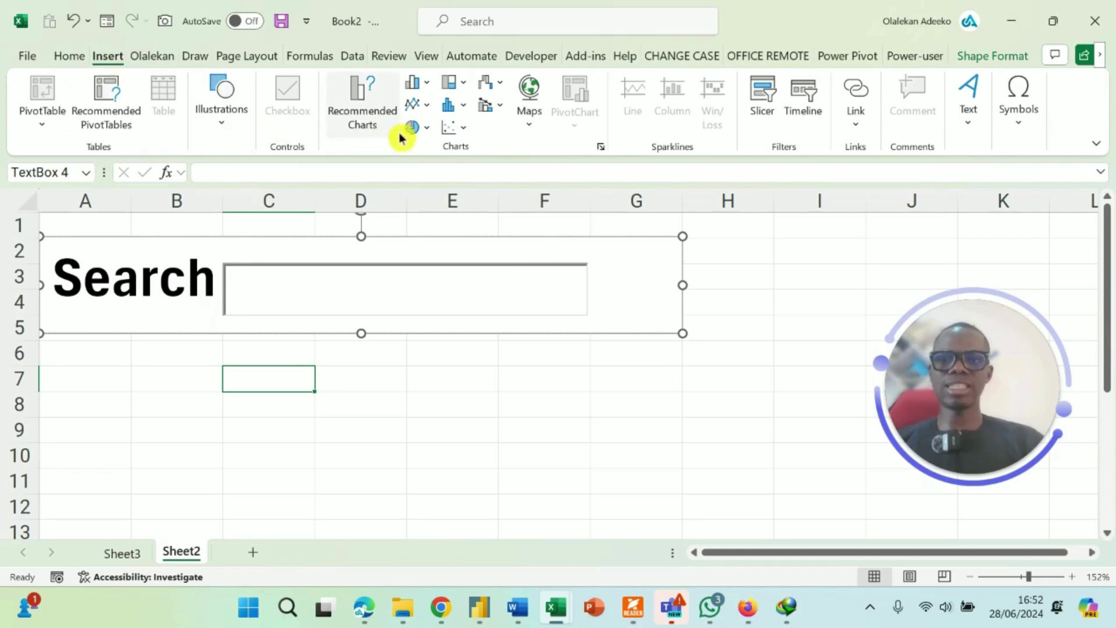
left_click(226, 127)
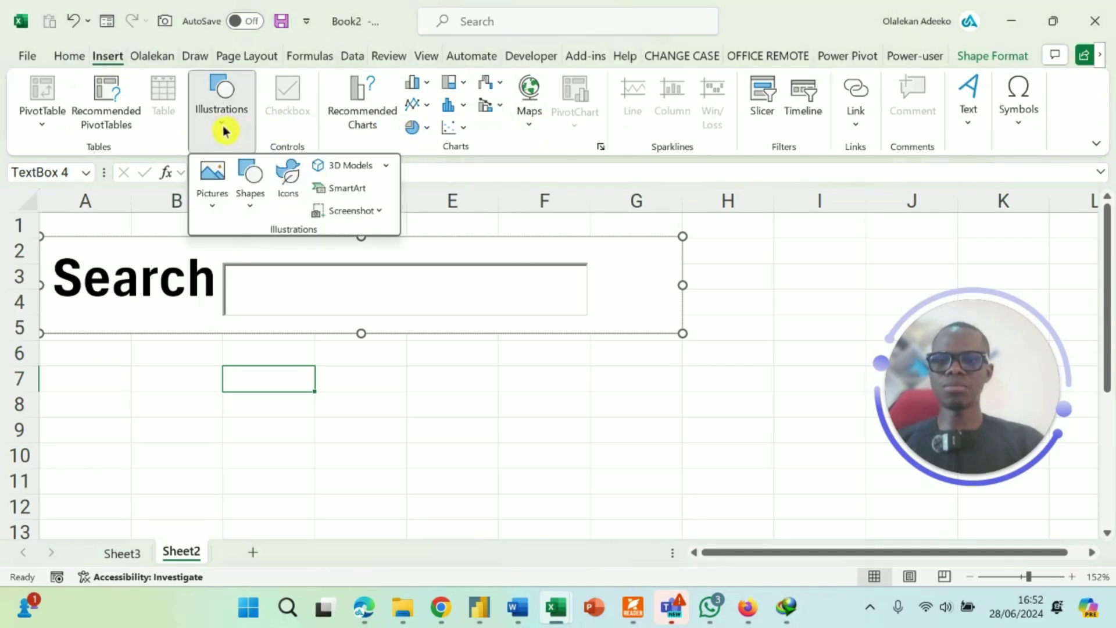
left_click(293, 185)
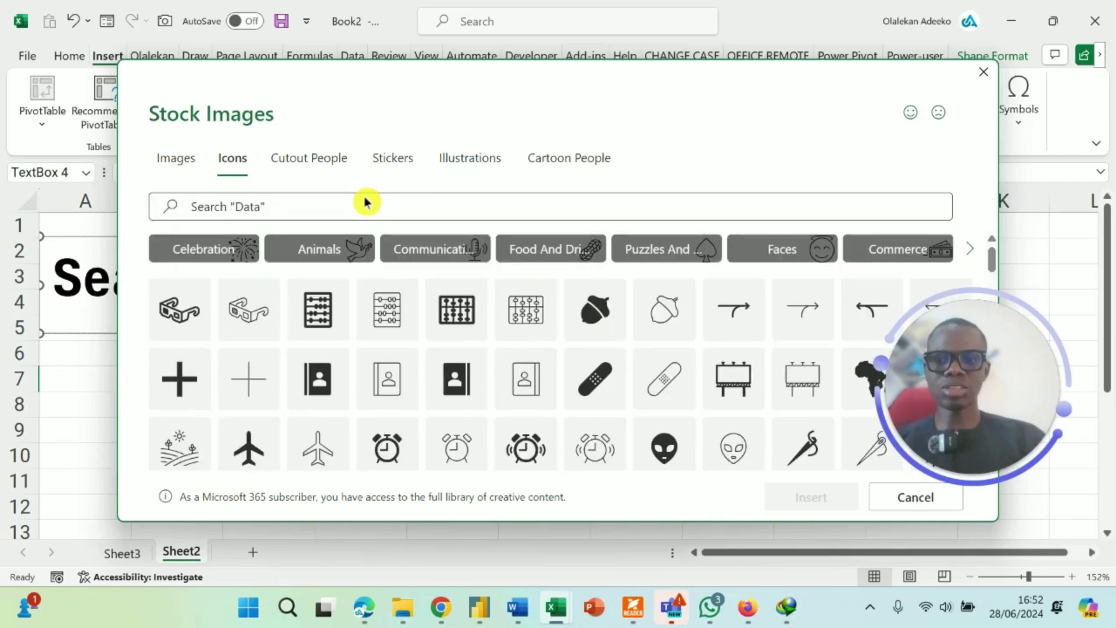
left_click(358, 208)
type("search")
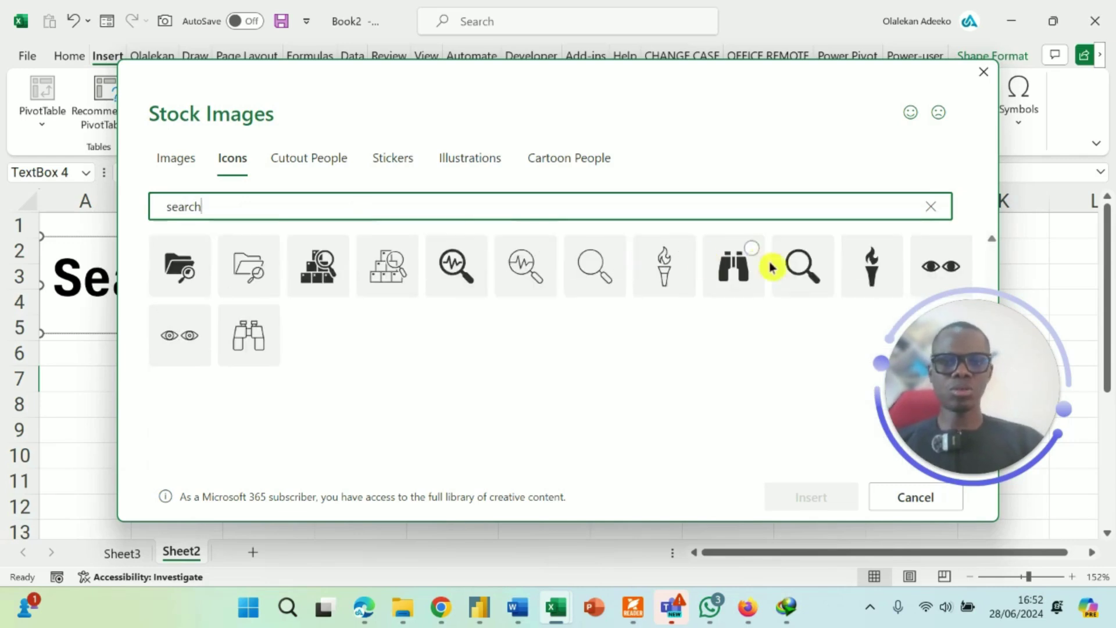
left_click(796, 275)
left_click(803, 496)
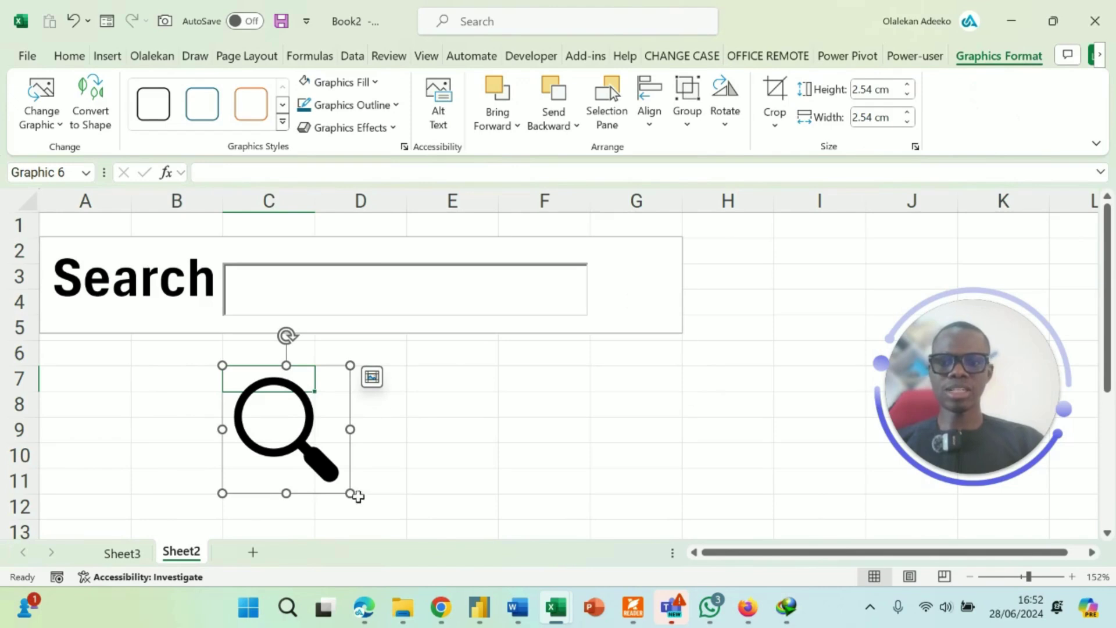
Shrink the magnifying glass icon to about 1.38 cm square and place it in column G beside the ActiveX text box
left_click_drag(352, 494, 292, 435)
left_click_drag(291, 387, 663, 276)
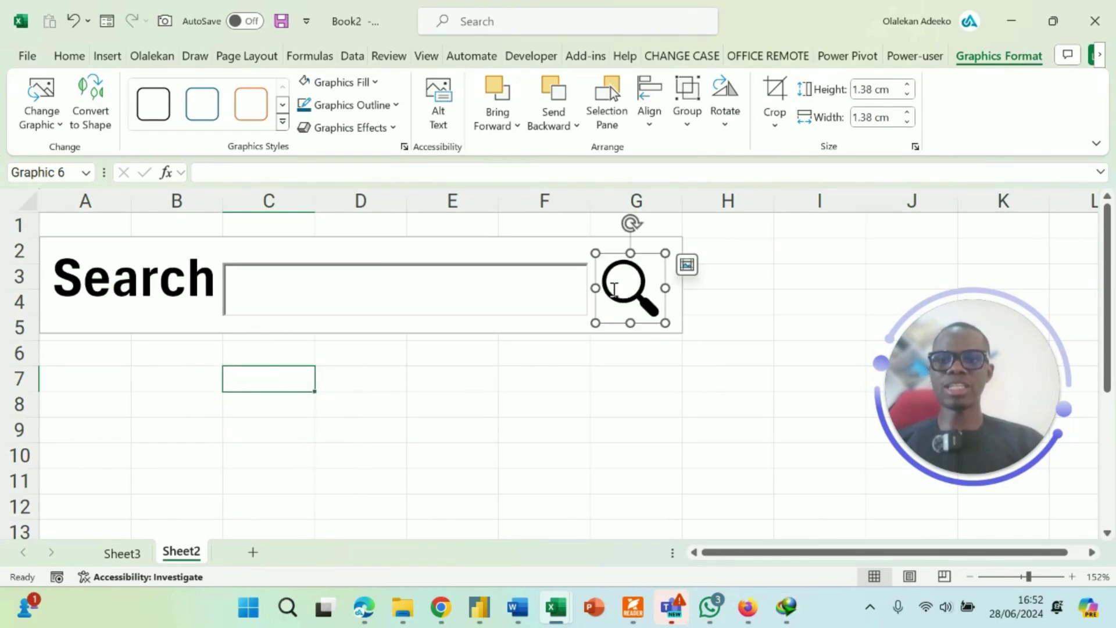
left_click(258, 291)
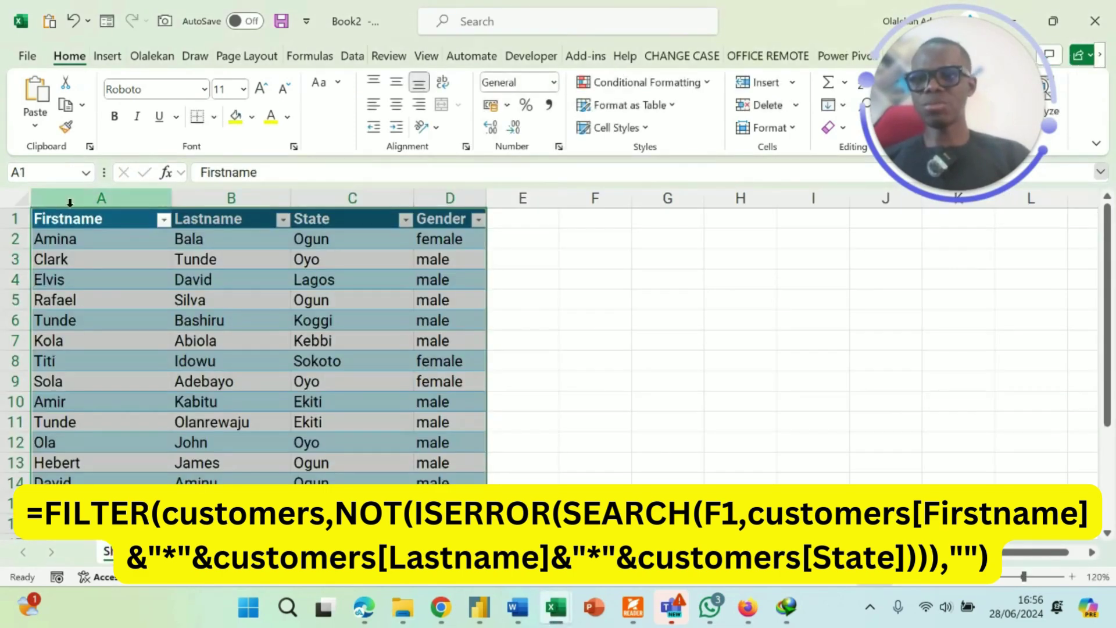
Copy the customers table's header row, A1:D1, to A6 on the search sheet and widen column A to fit Firstname
left_click_drag(64, 221, 442, 218)
key("ctrl+c")
key("ctrl+Page_Up")
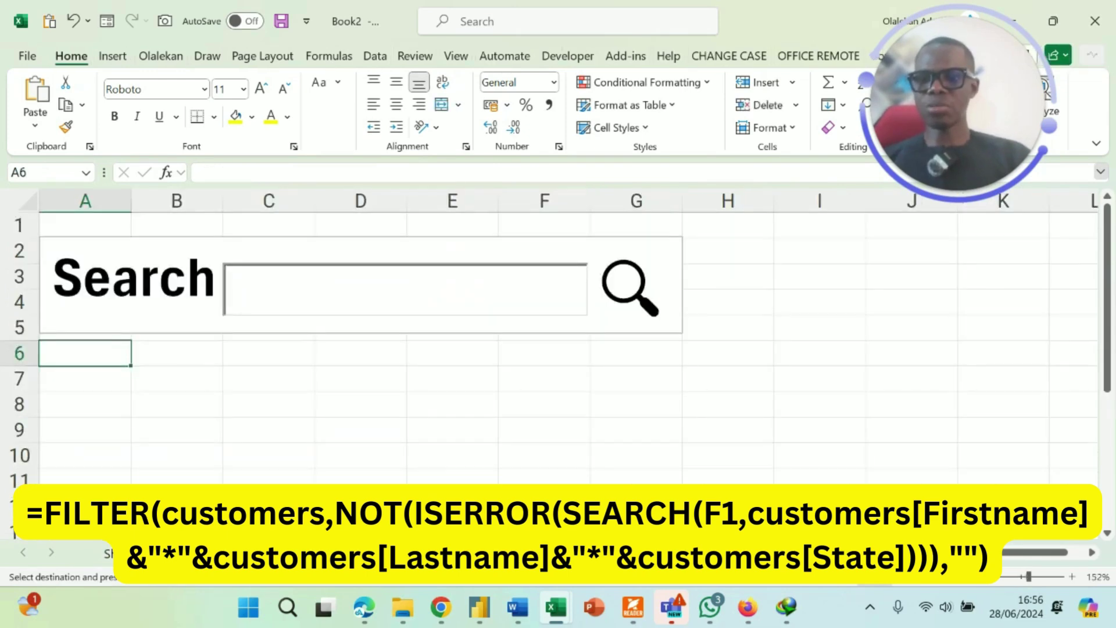
key("ctrl+v")
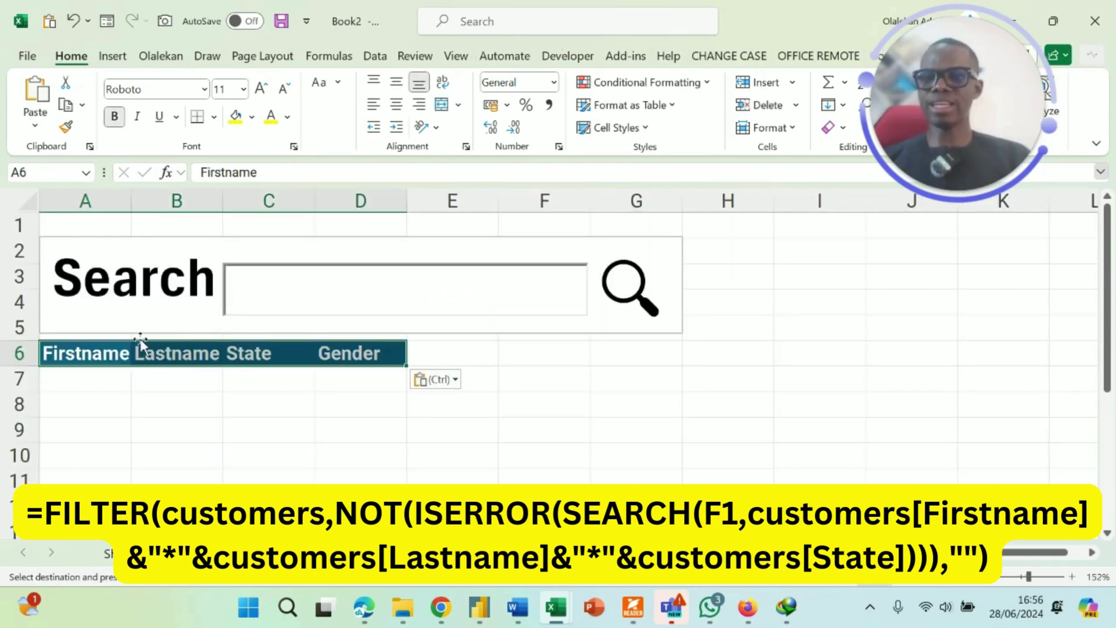
left_click_drag(129, 203, 143, 203)
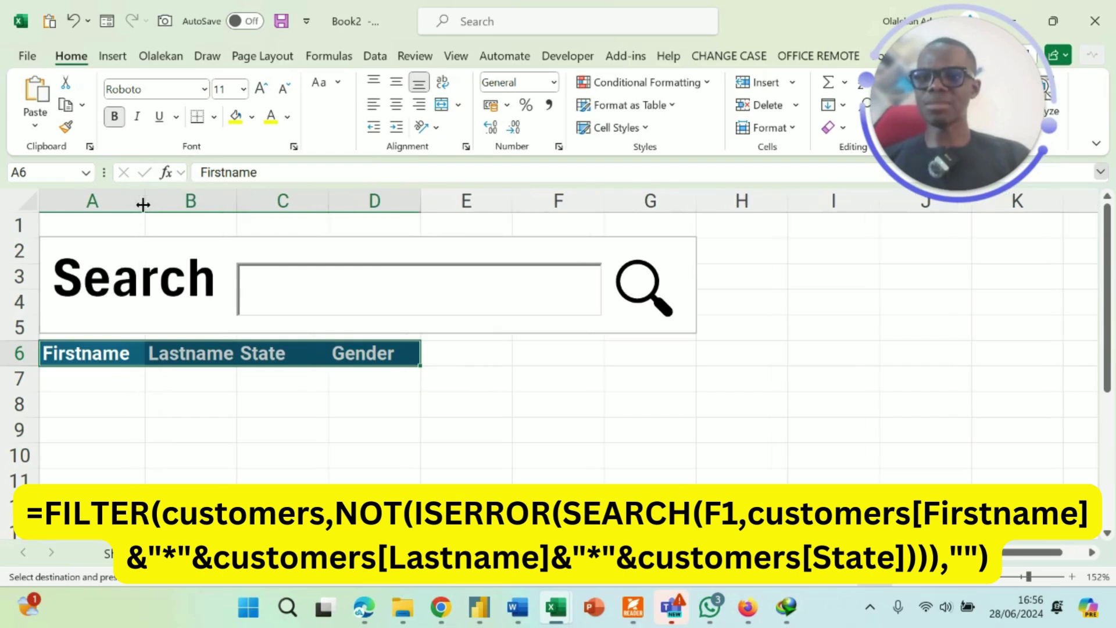
Begin a FILTER formula in A7 with the customers table as its array argument
left_click(90, 384)
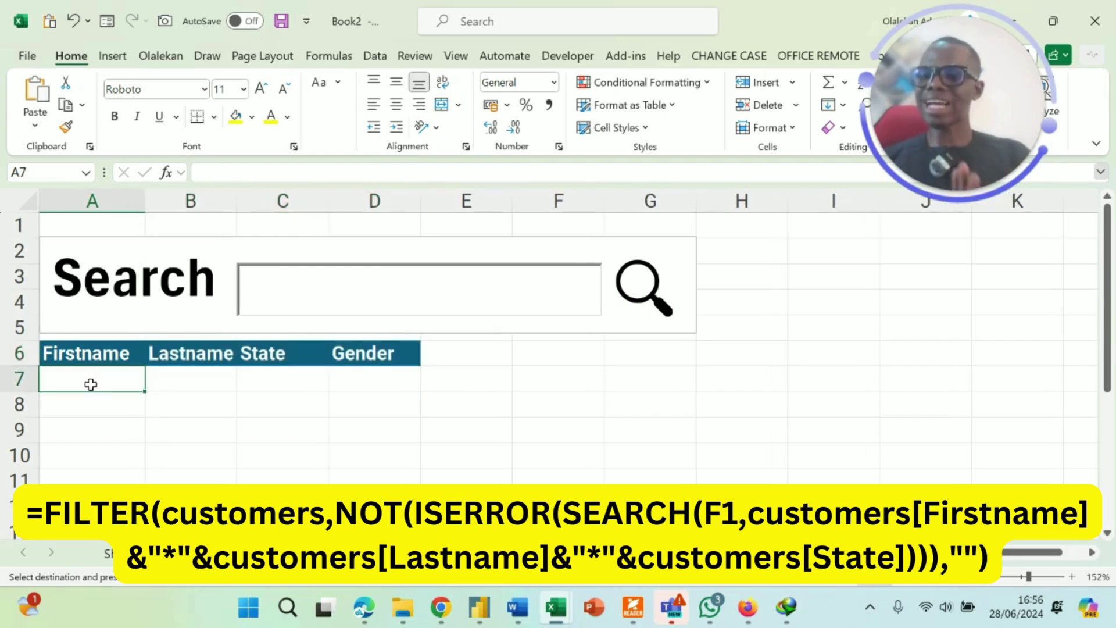
type("=filte")
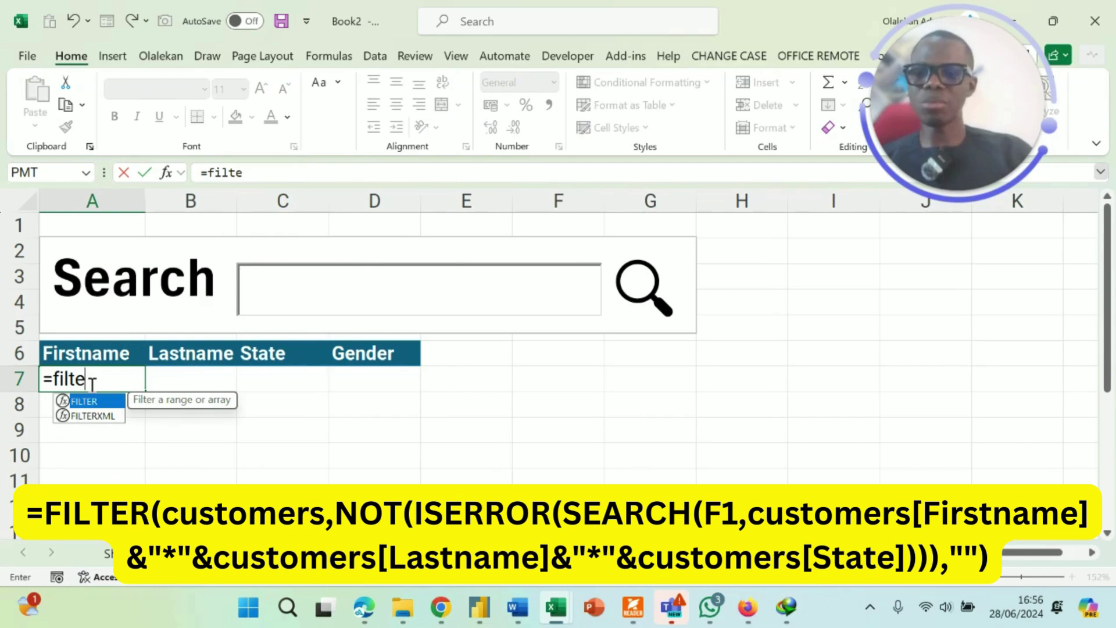
type("r(")
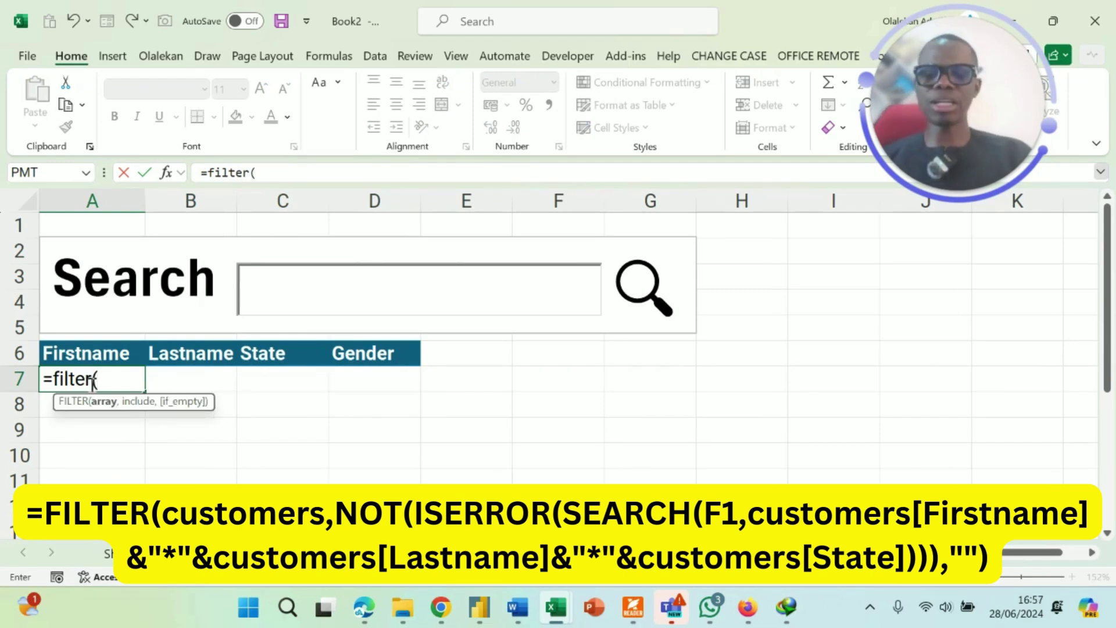
type("custo")
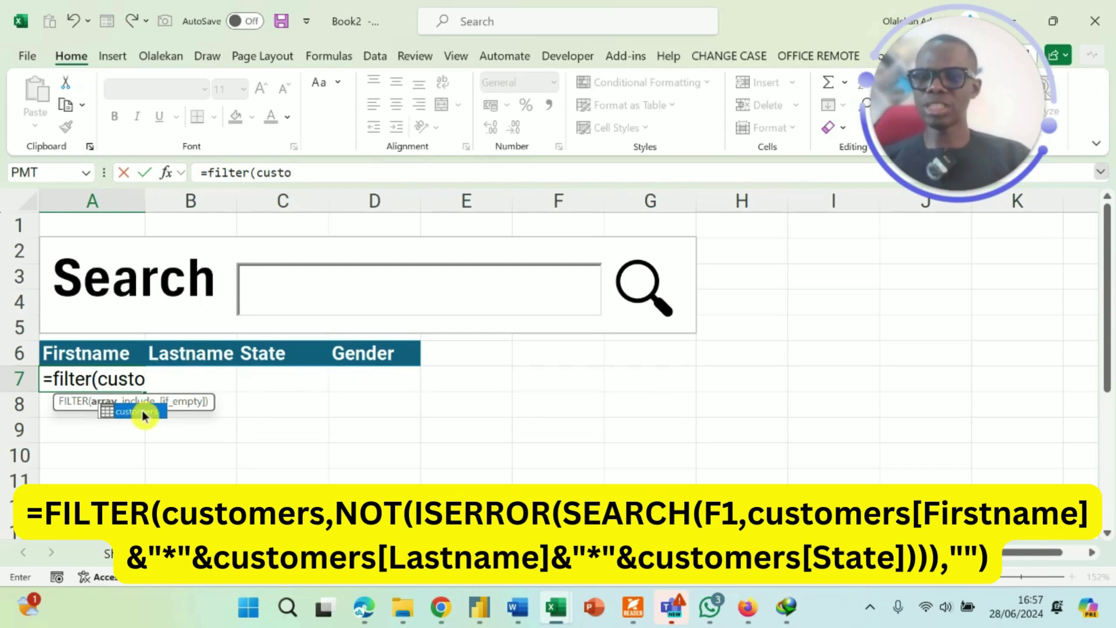
double_click(142, 410)
type(",")
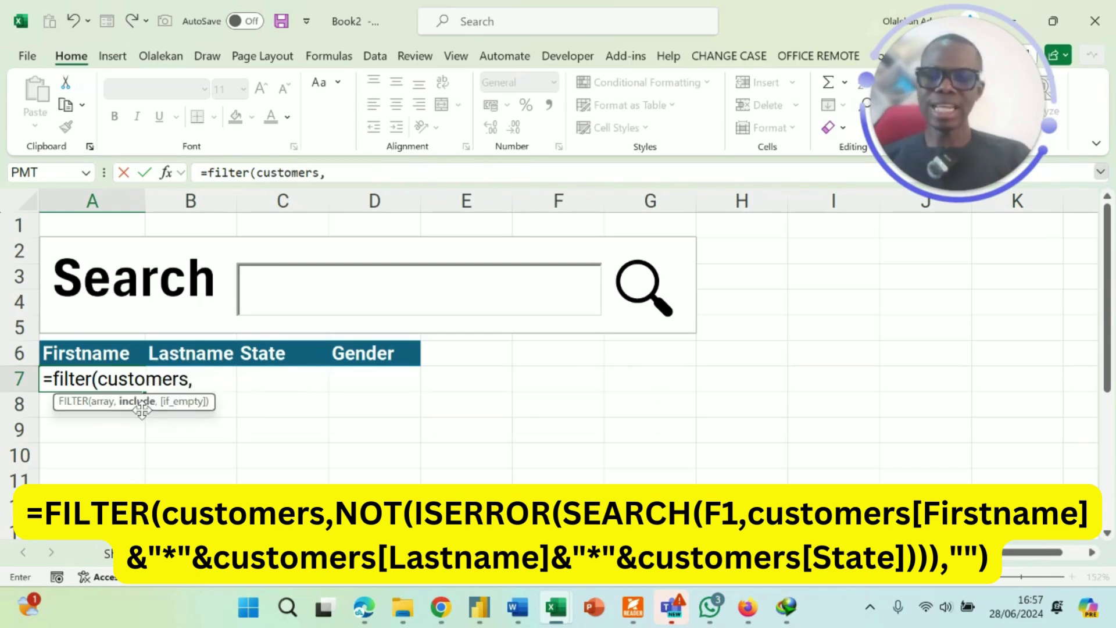
Nest NOT, ISERROR and SEARCH in the formula's include argument, with F1 as the text to find
type("not")
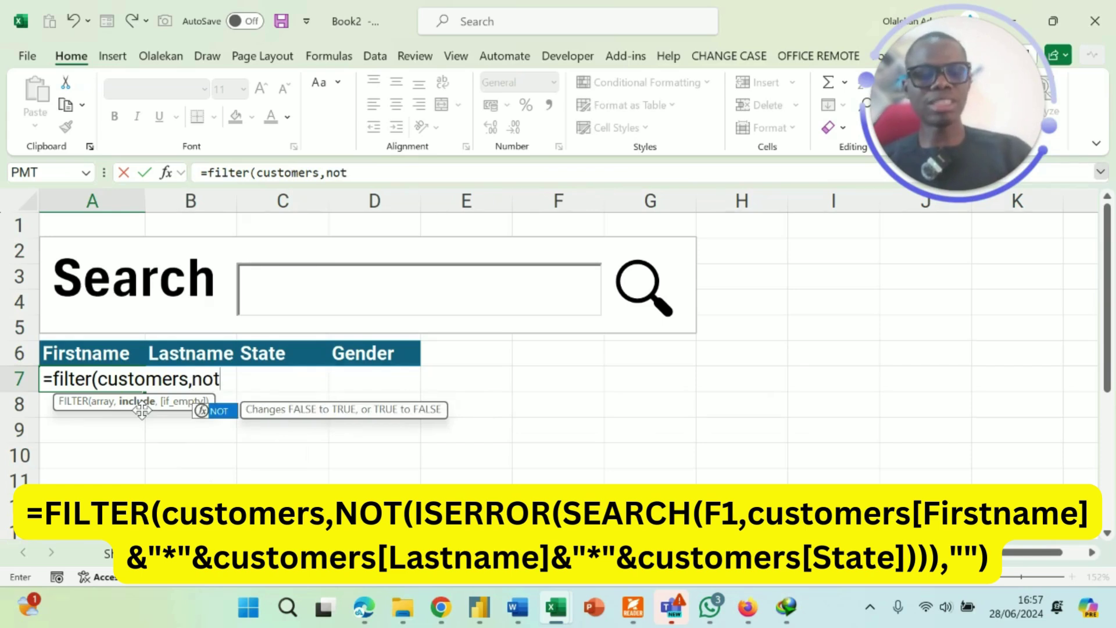
type("(iserror(")
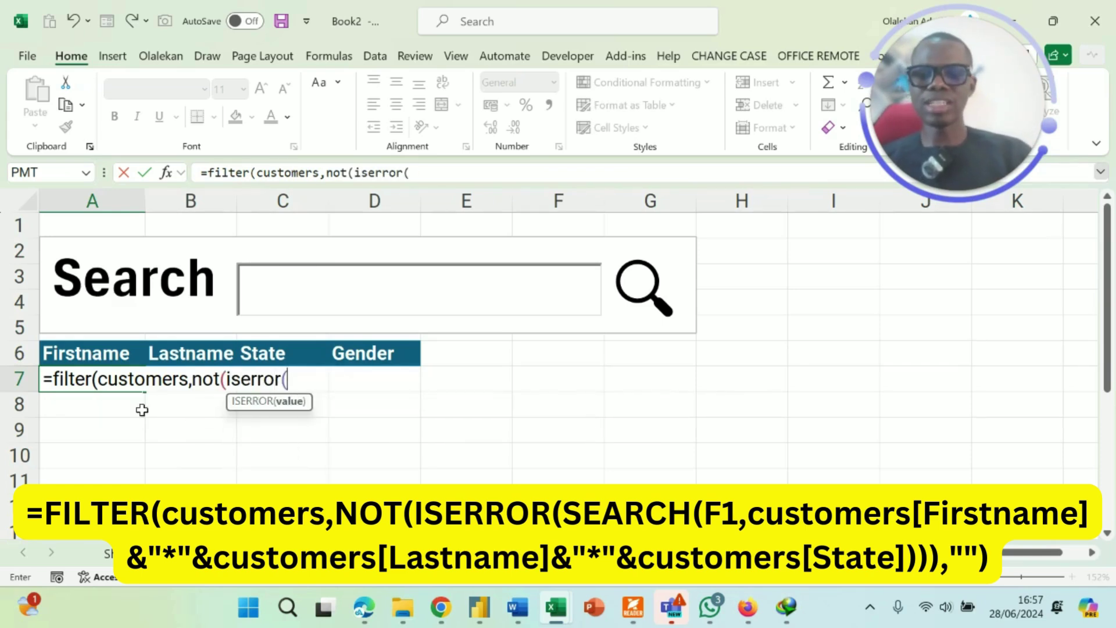
type("search(")
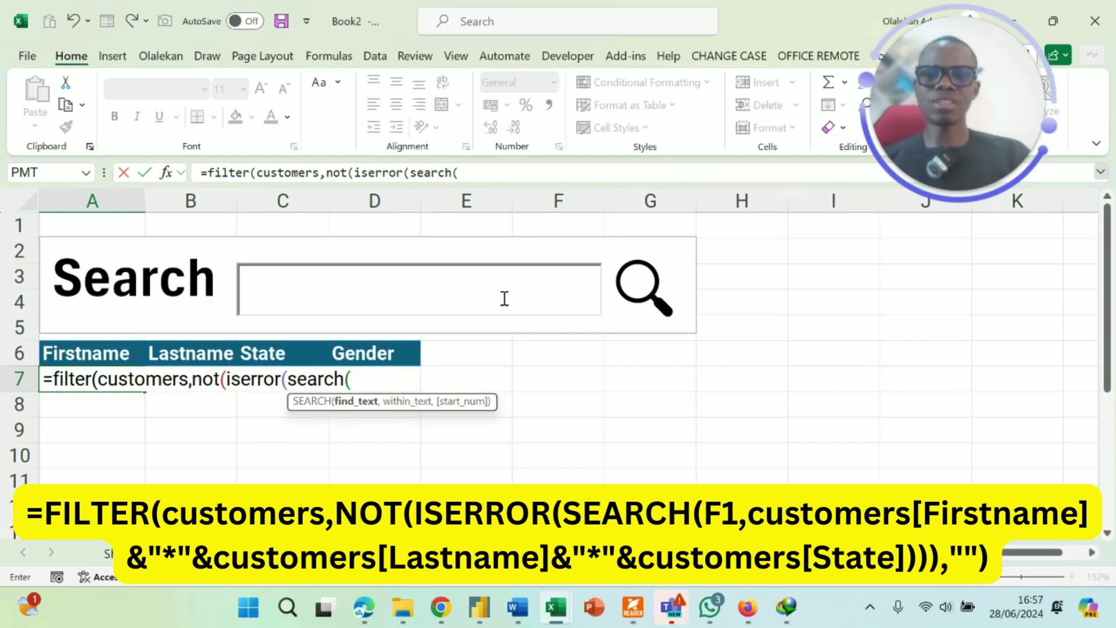
type("f1")
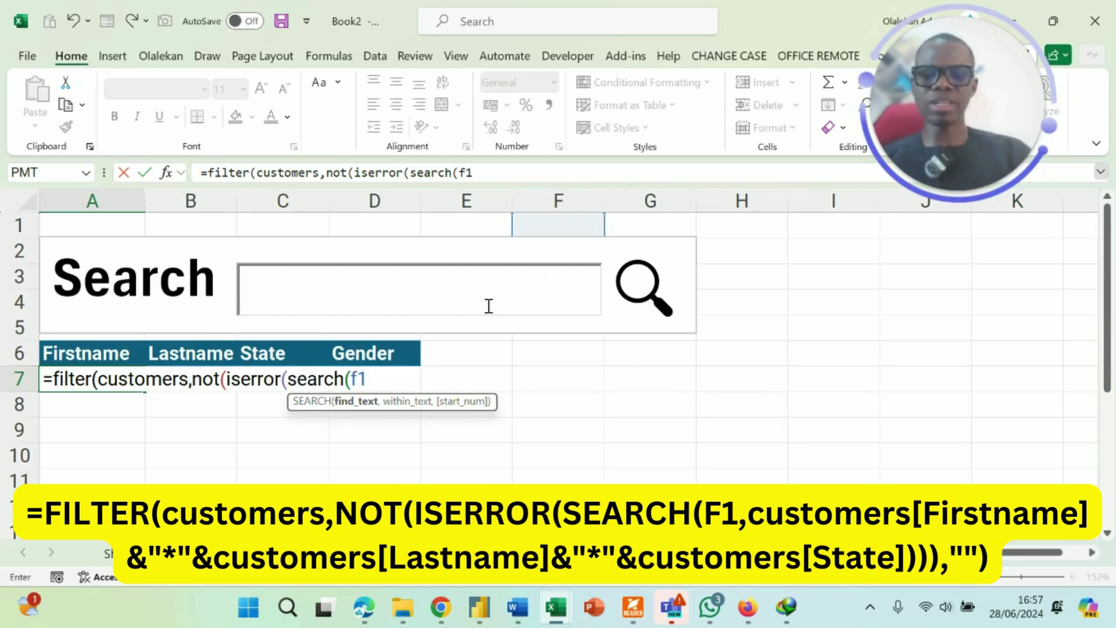
type(",")
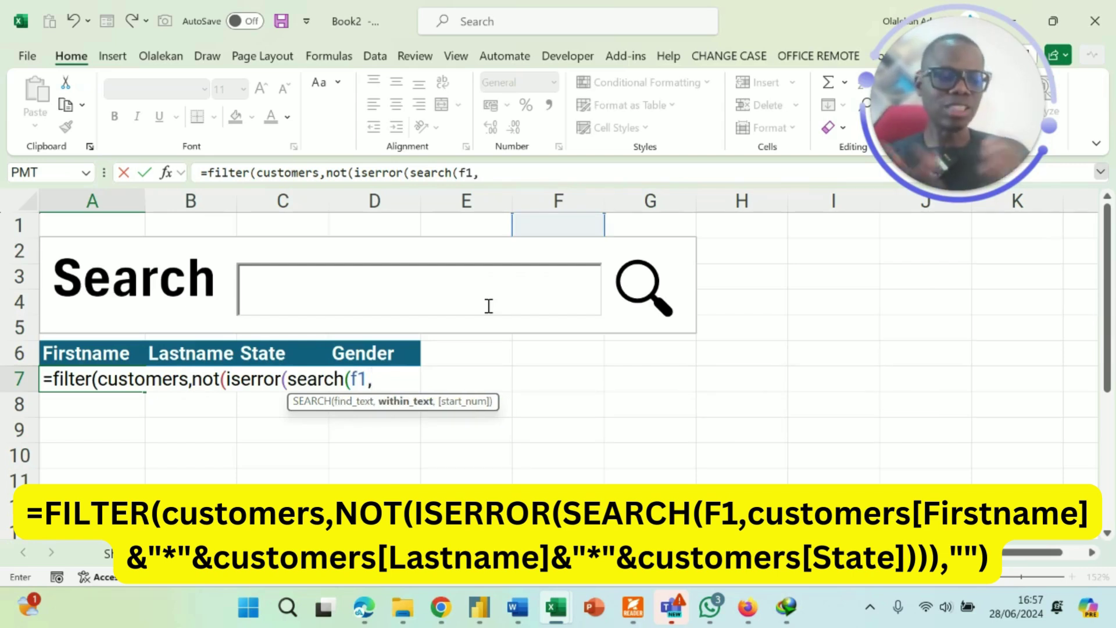
Add customers[Firstname]&"*"& as the start of the SEARCH function's within_text argument
type("custome")
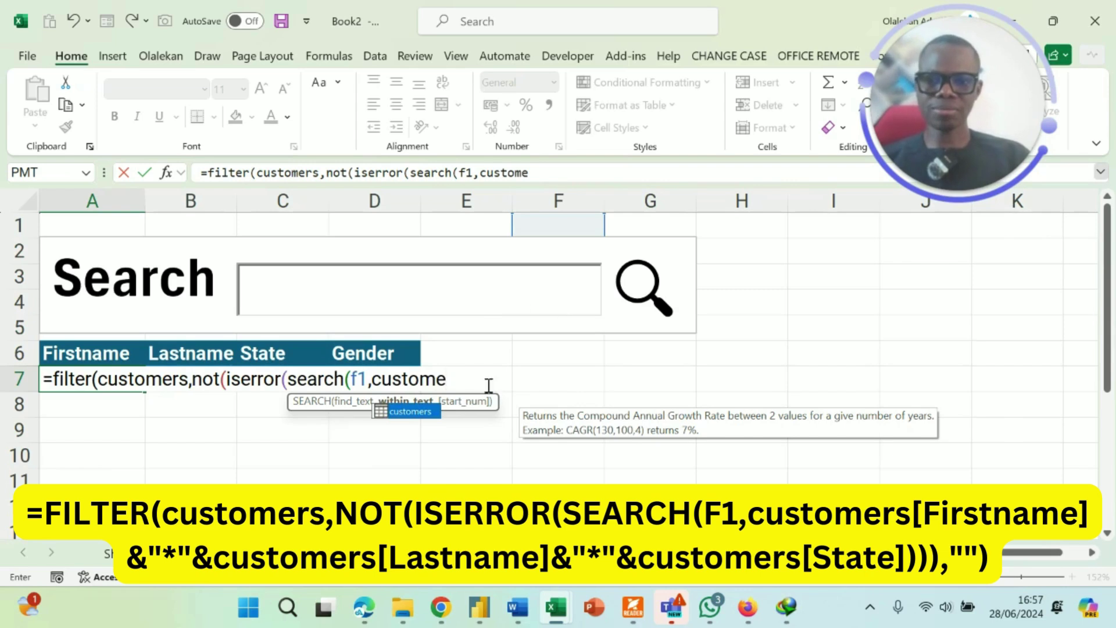
double_click(417, 413)
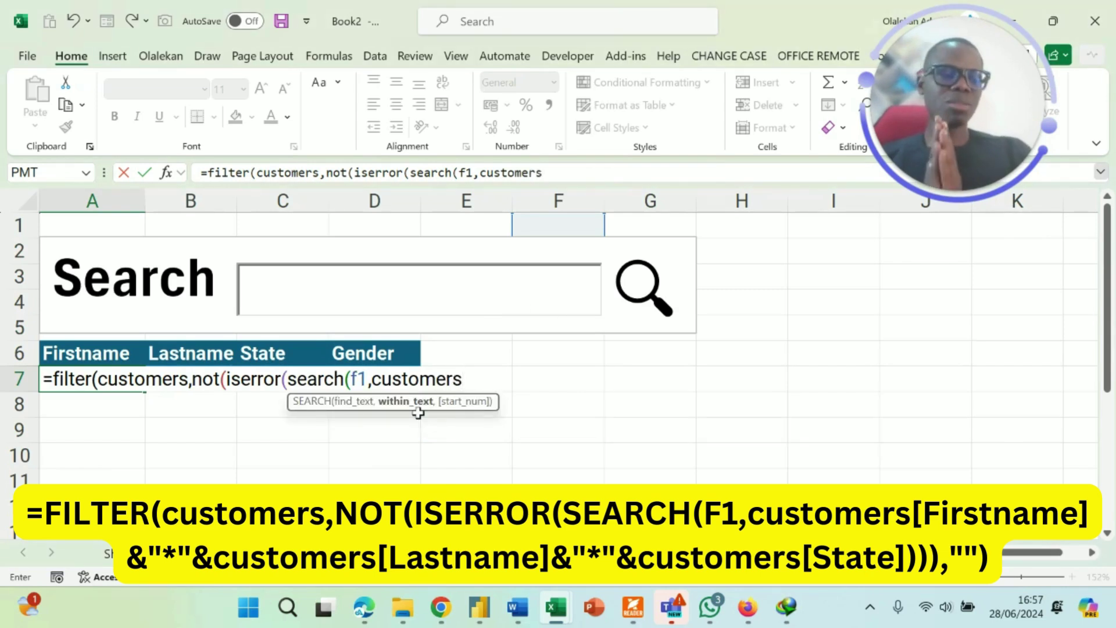
type("[")
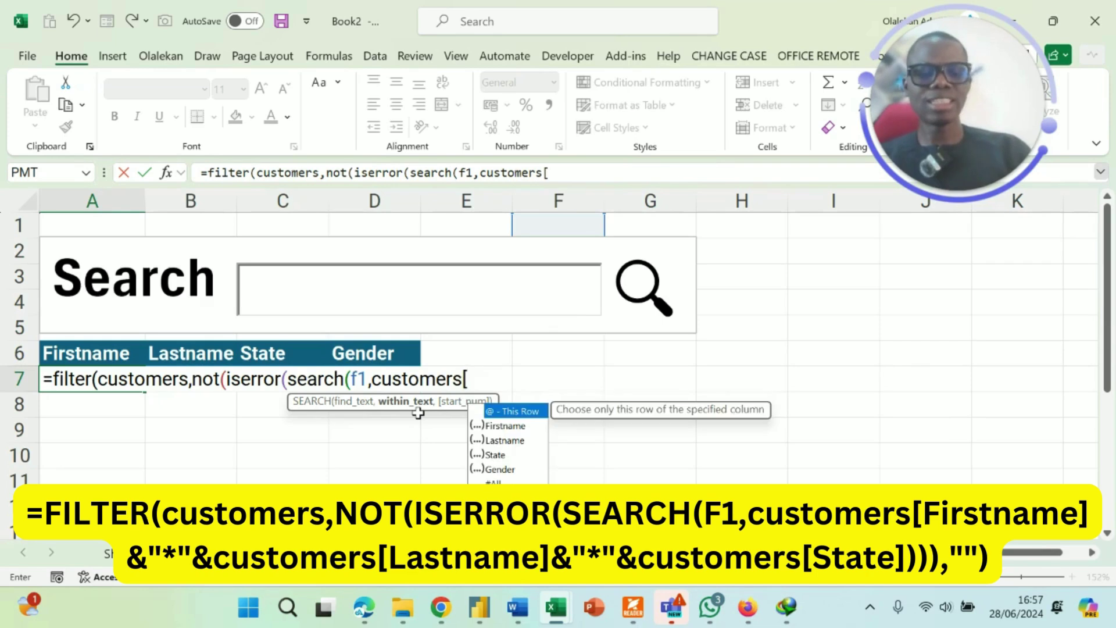
double_click(521, 425)
type("]&")
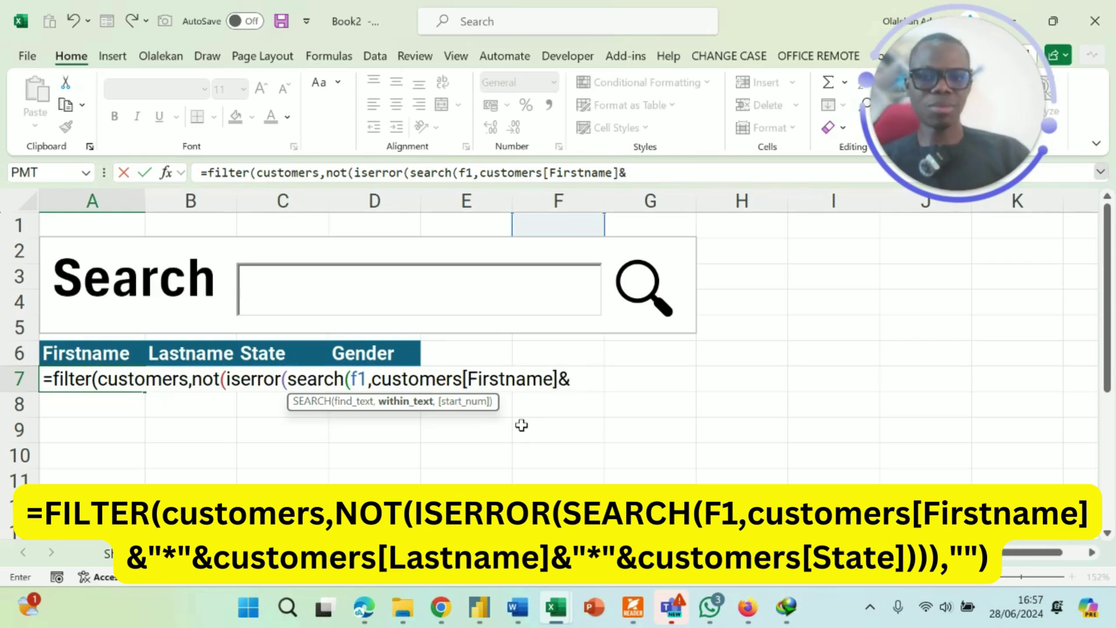
type("\"")
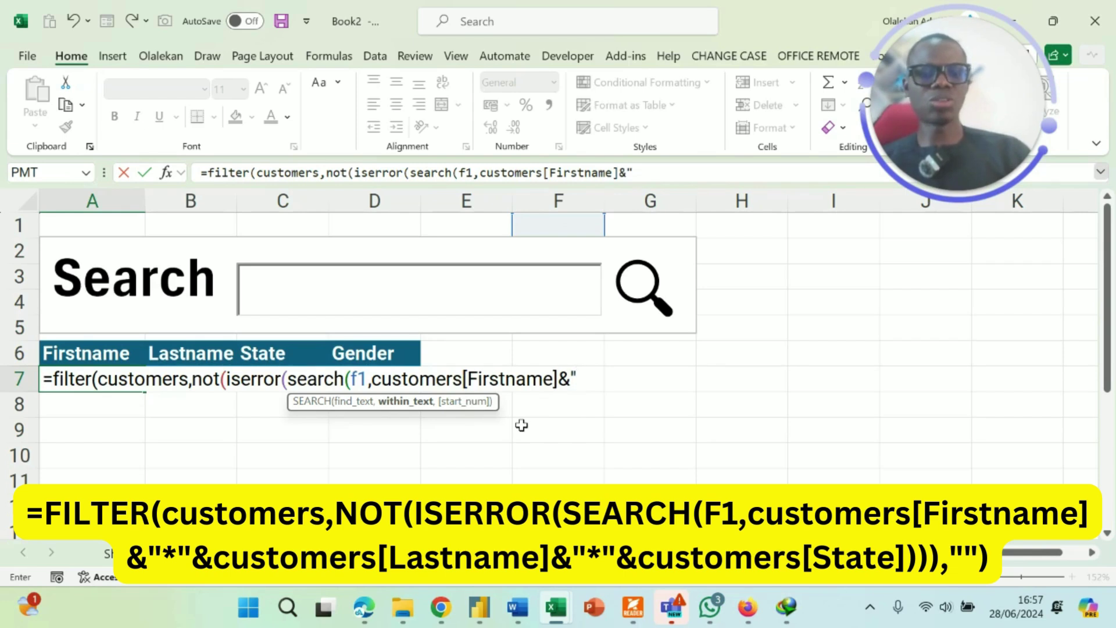
type("*")
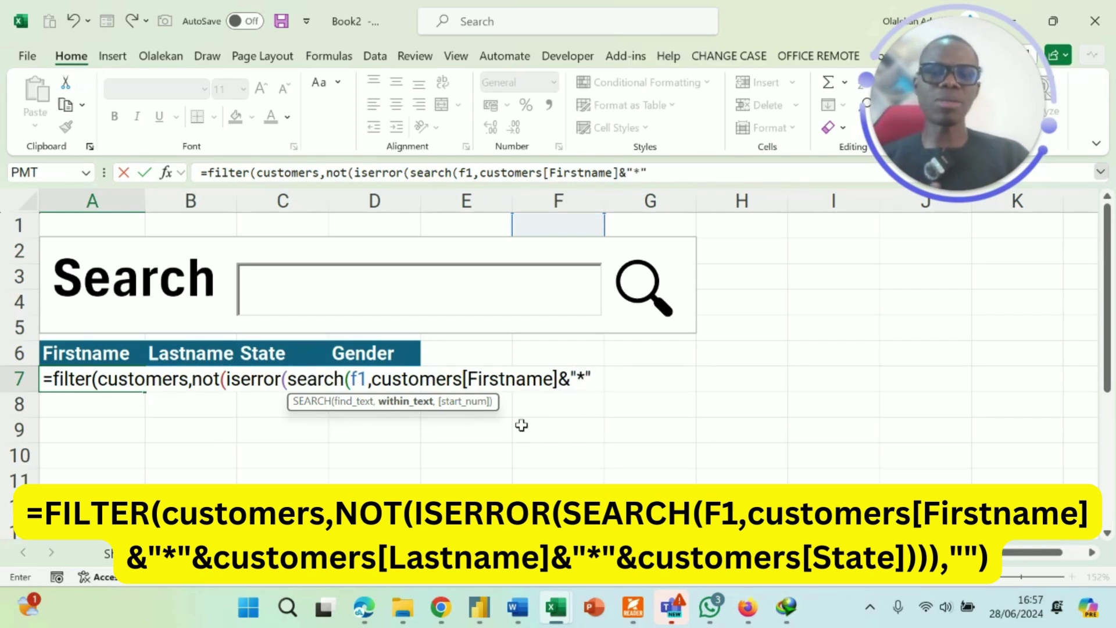
type("\"&")
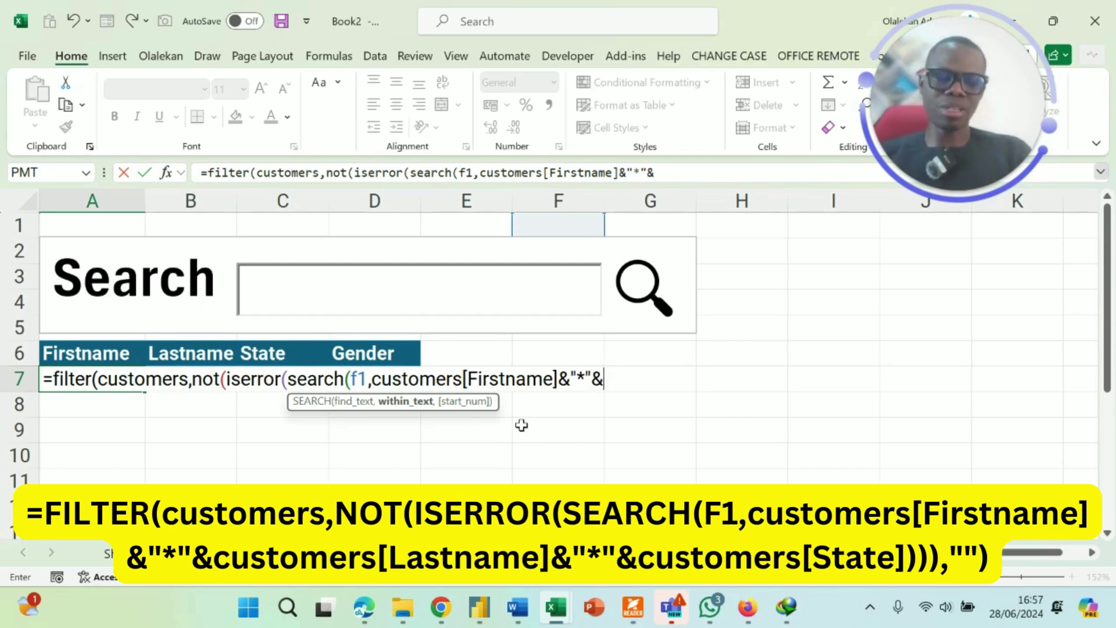
Continue the SEARCH function's within_text argument with customers[Lastname]&"*"& after the first-name part
type("customer")
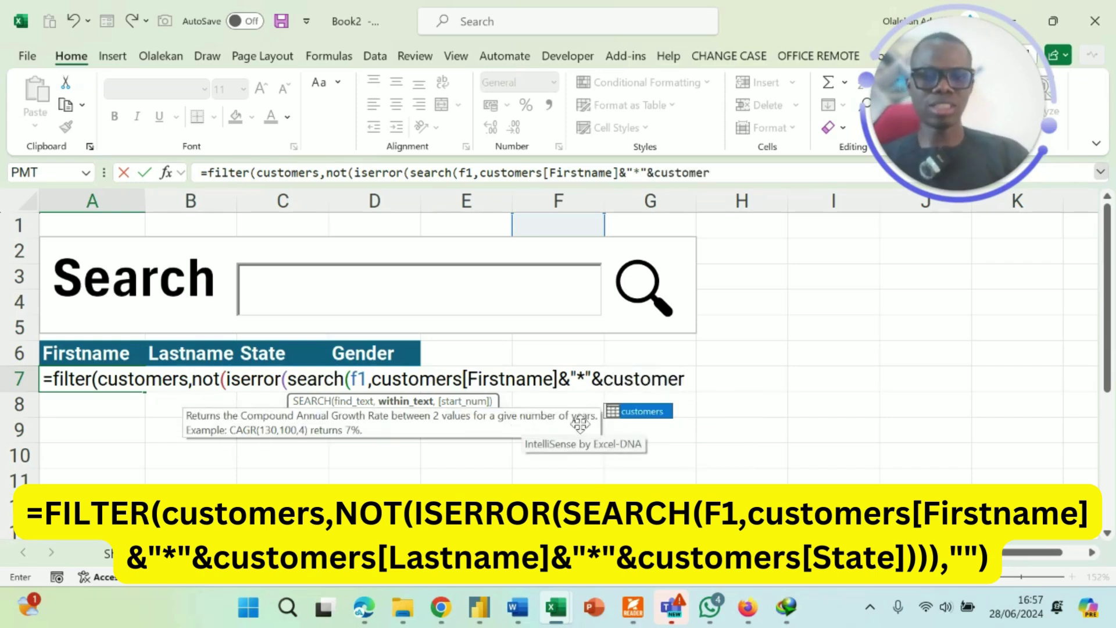
double_click(640, 412)
type("[")
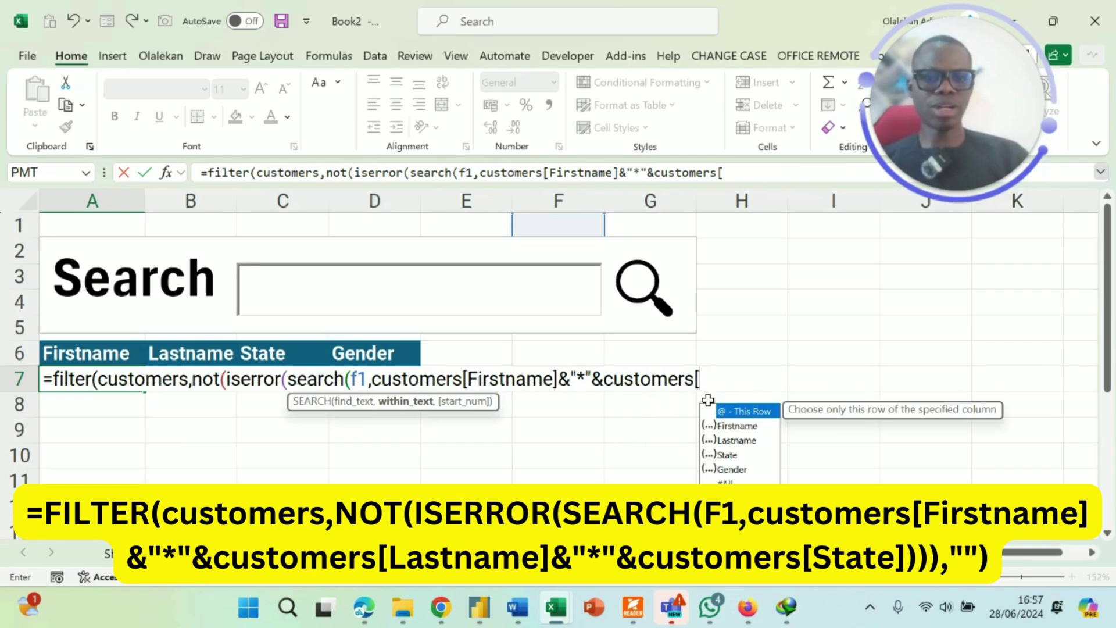
double_click(744, 439)
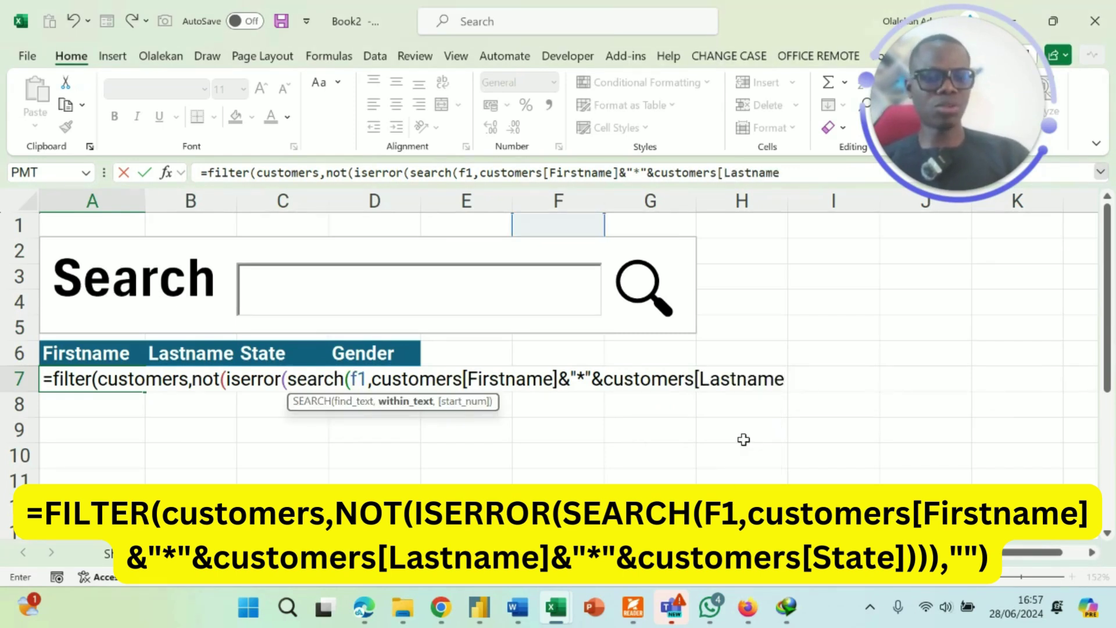
type("]&\"*\"&customer")
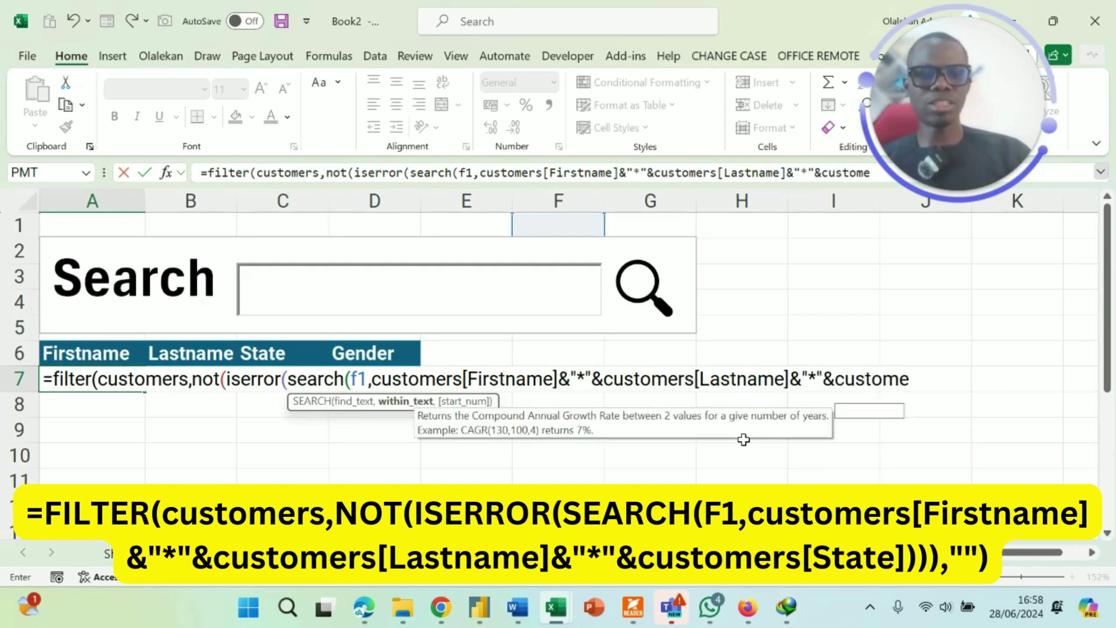
Complete the SEARCH function's within_text argument with customers[State]
double_click(870, 412)
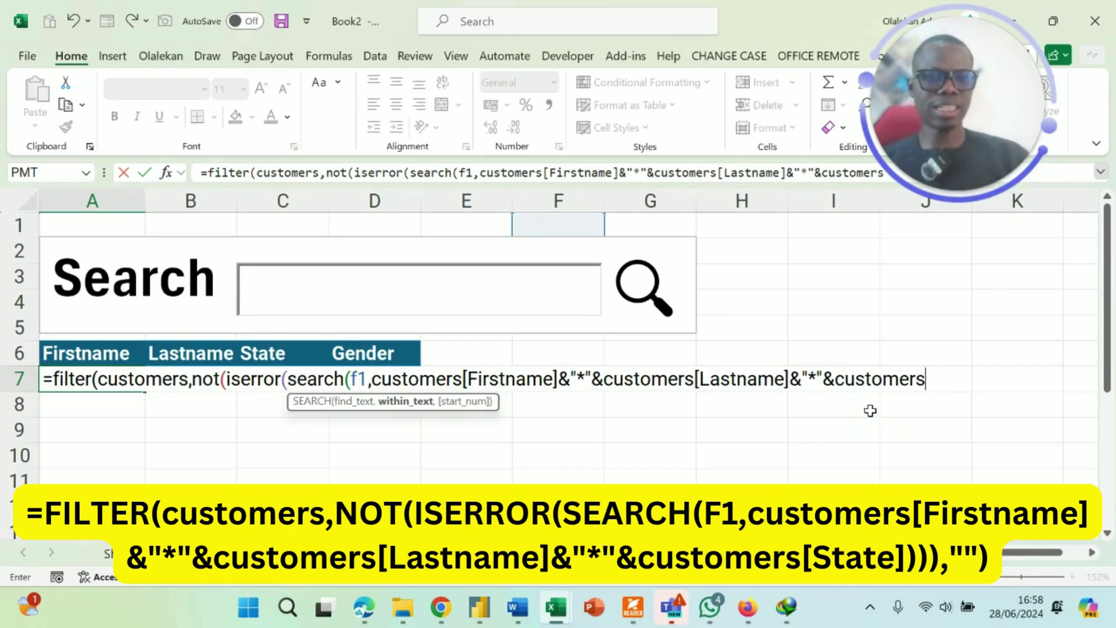
type("[")
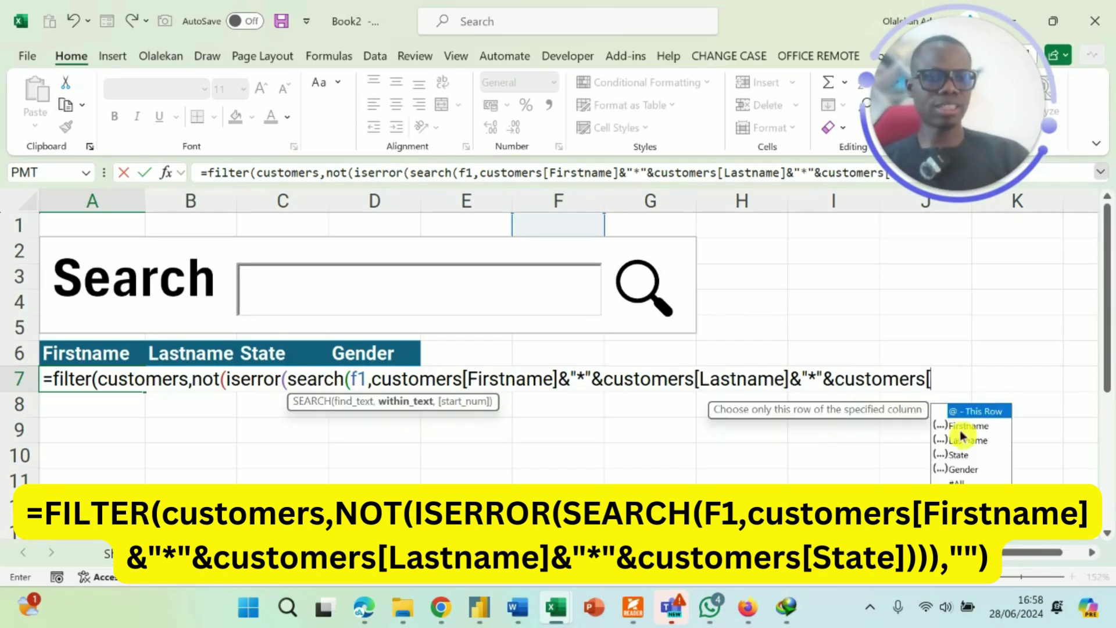
double_click(959, 455)
key("Return")
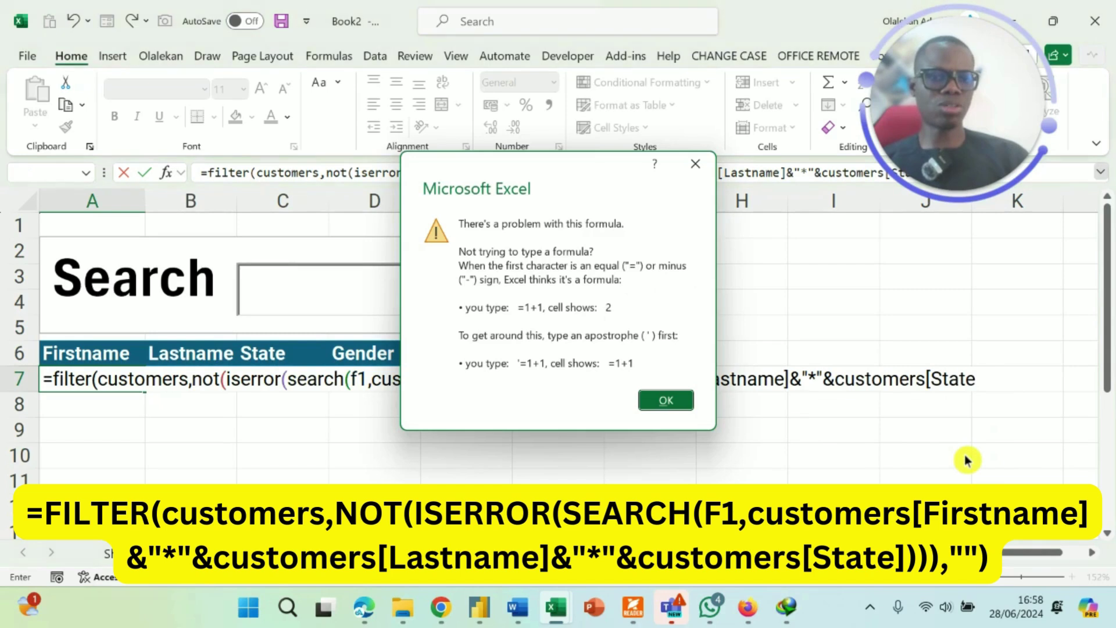
left_click(696, 164)
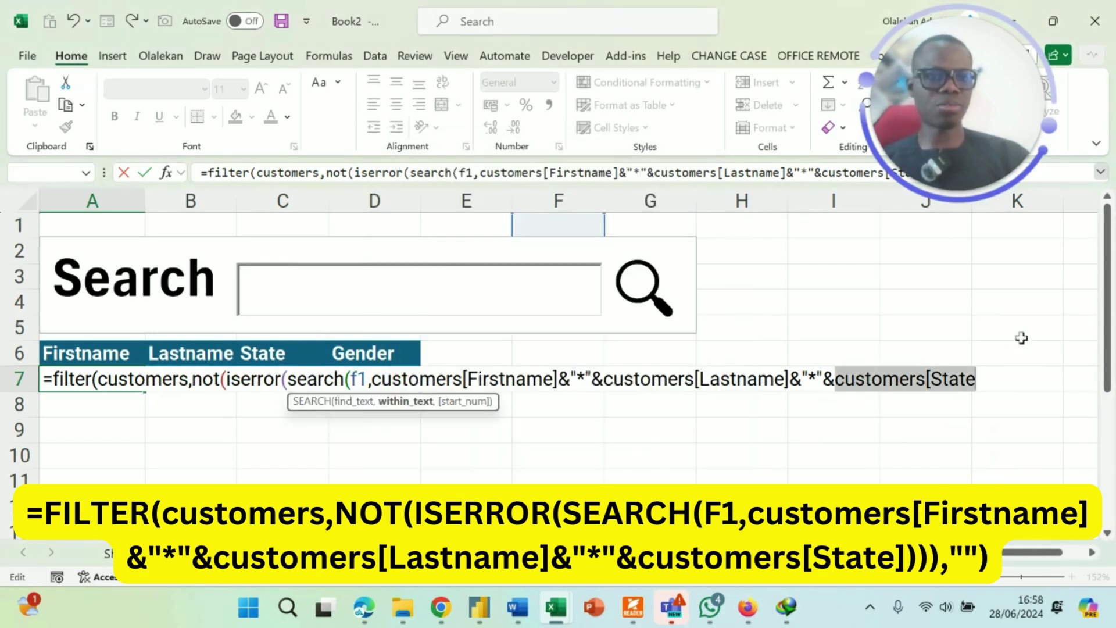
left_click(983, 380)
type("]")
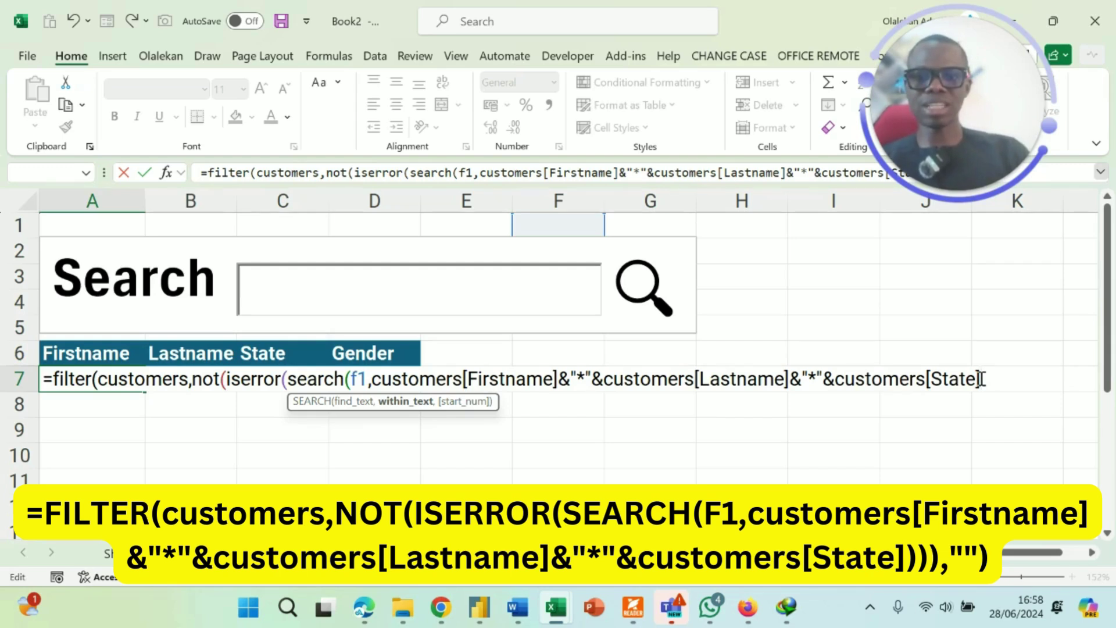
Close the SEARCH, ISERROR and NOT functions, set FILTER's if_empty argument to "" and enter the formula in A7
type("))")
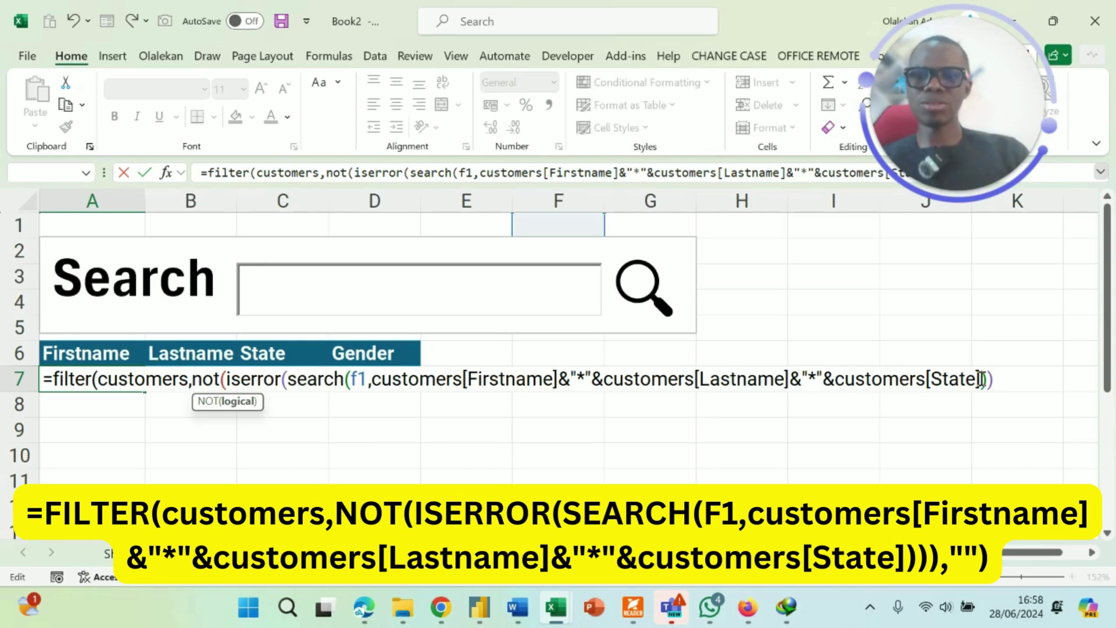
type(")")
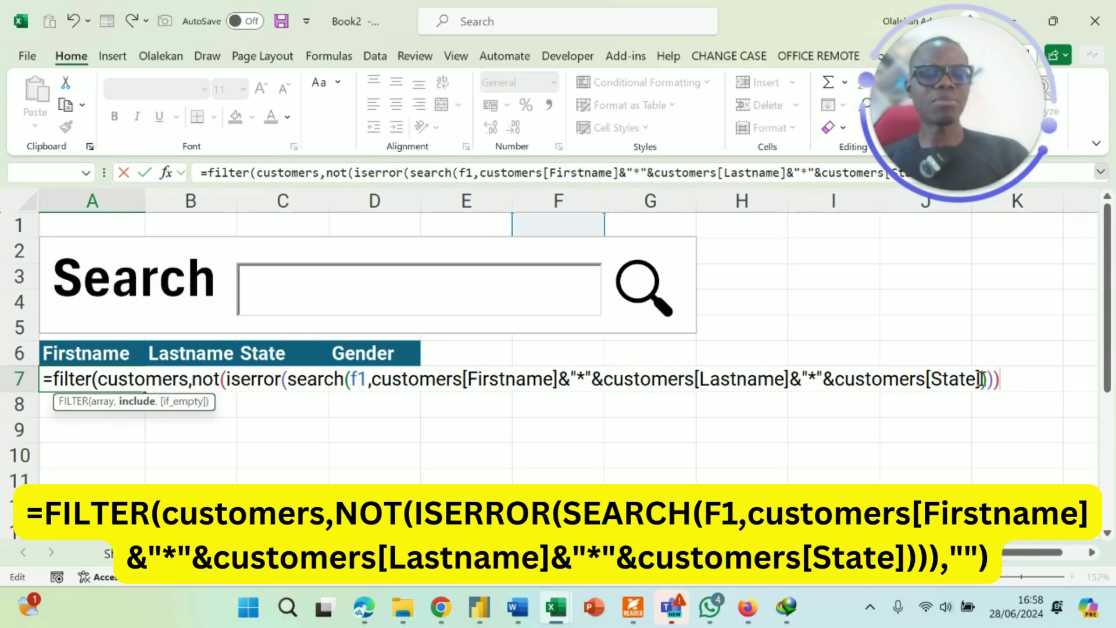
type(",")
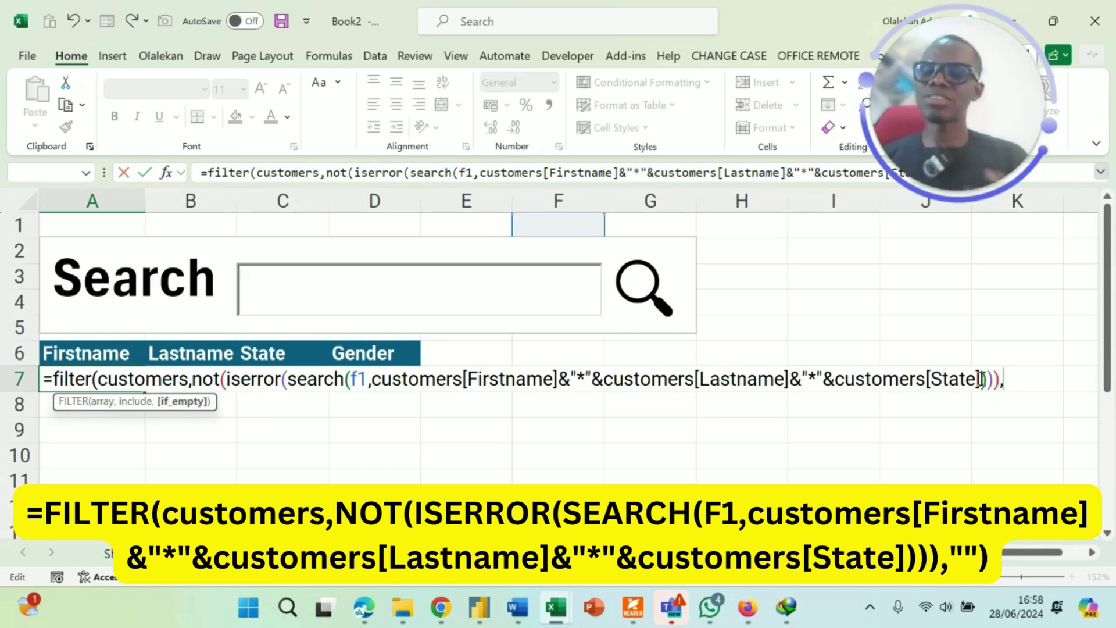
type("\"\"")
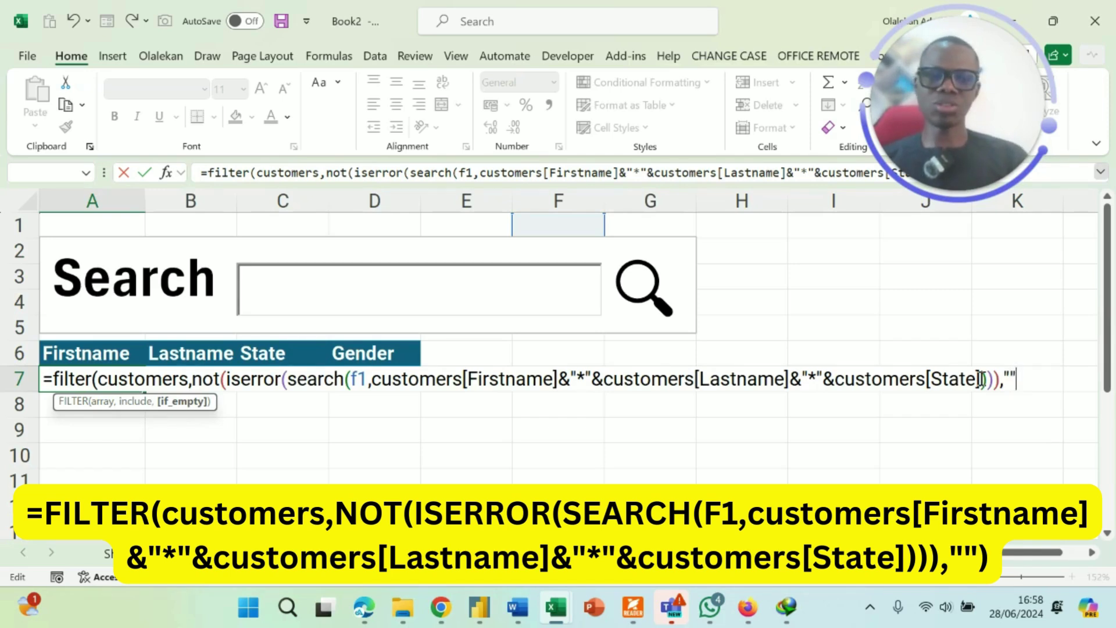
type(")")
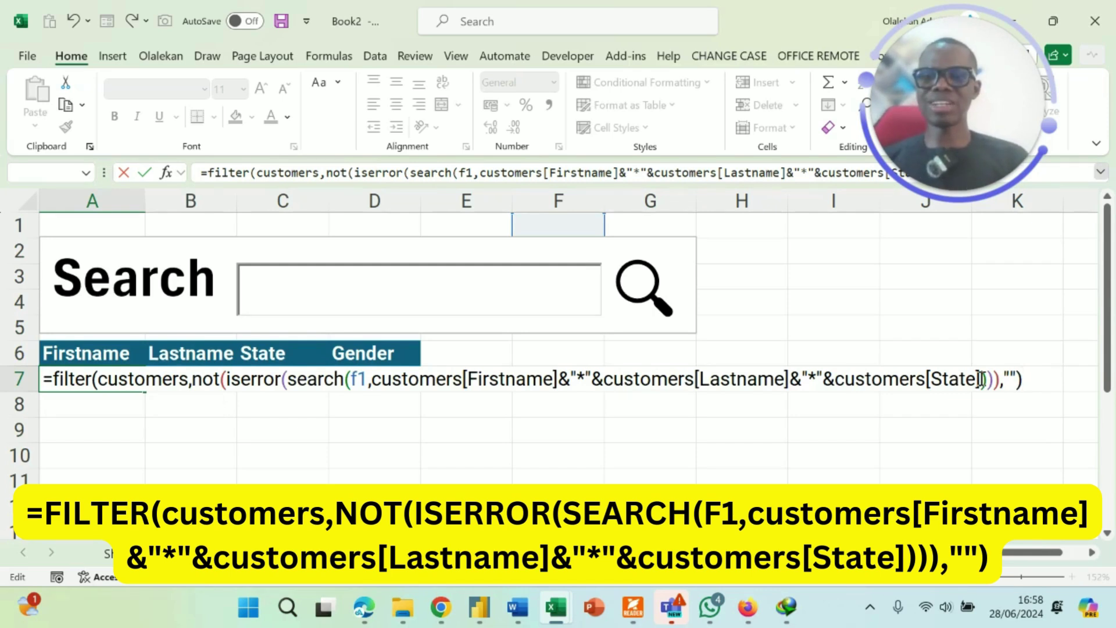
key("Return")
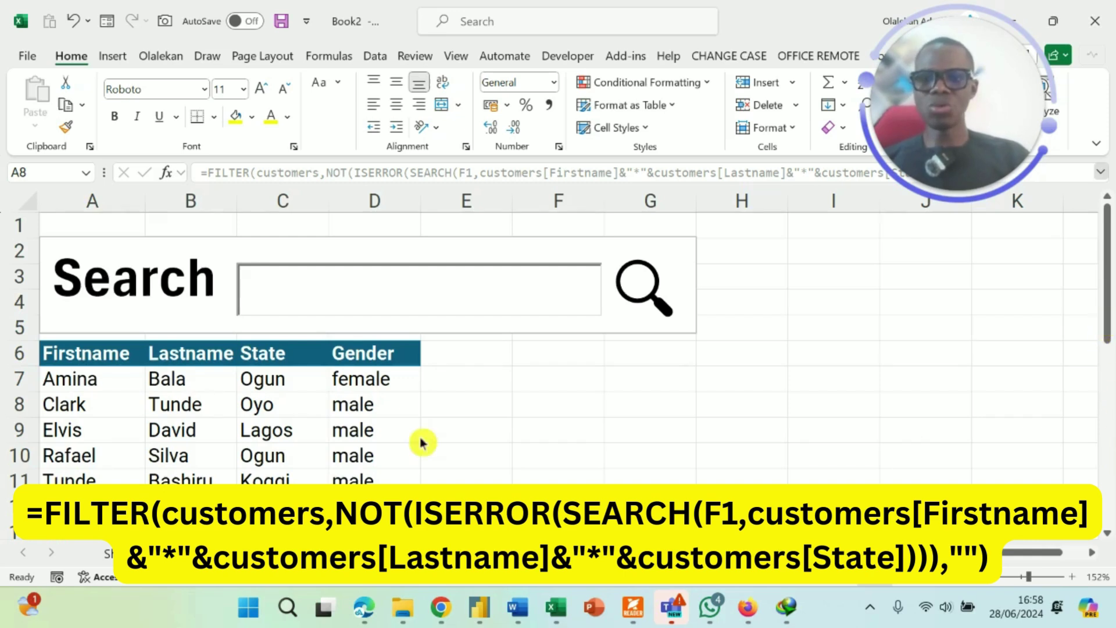
Test the search box with a customer's first name and with the state Ogun
key("alt+Tab")
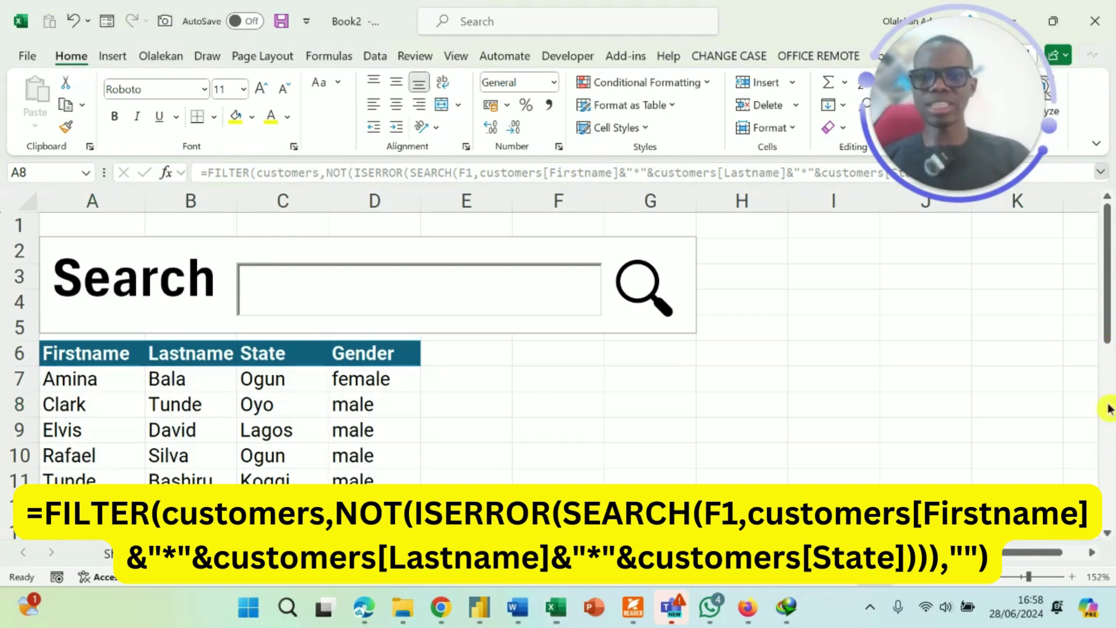
left_click(266, 291)
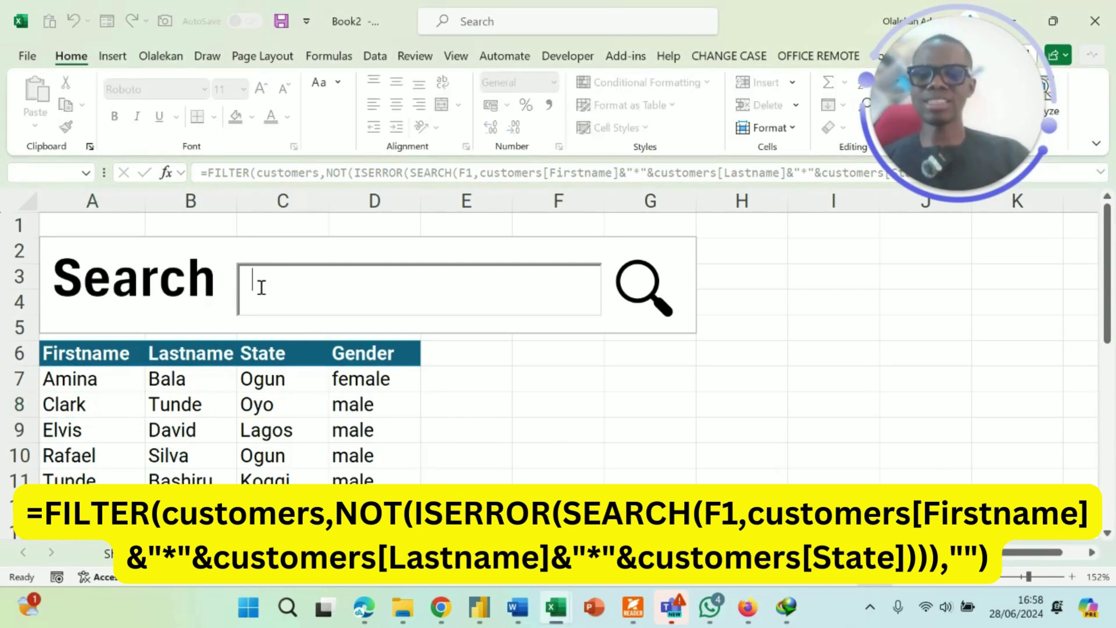
type("AMina")
key("BackSpace")
key("BackSpace")
key("BackSpace")
key("BackSpace")
key("BackSpace")
type("Ogun")
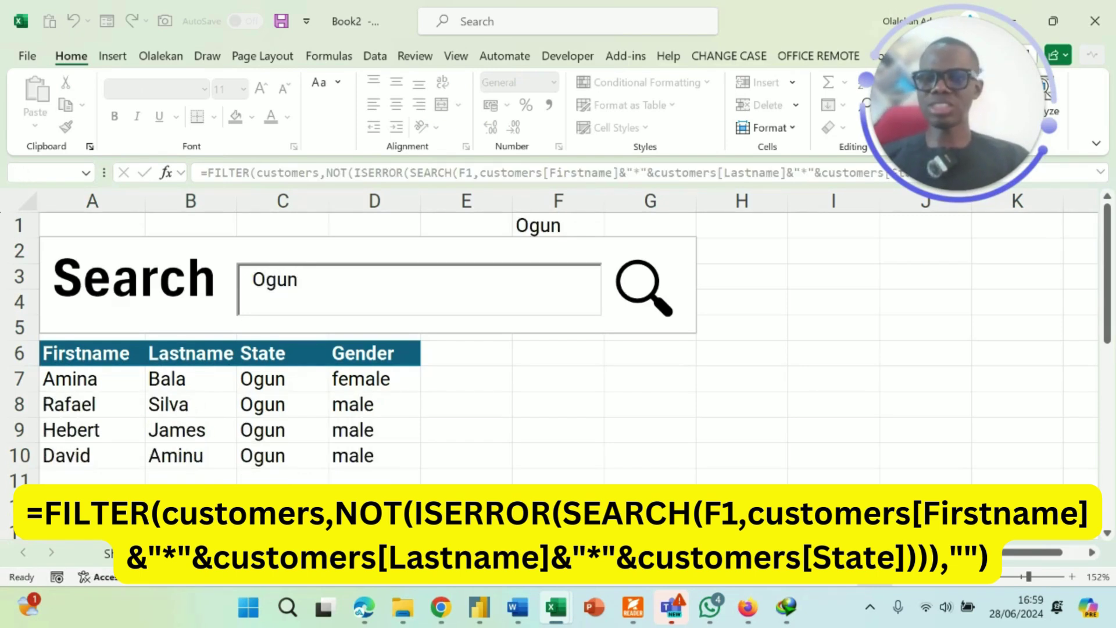
left_click(551, 223)
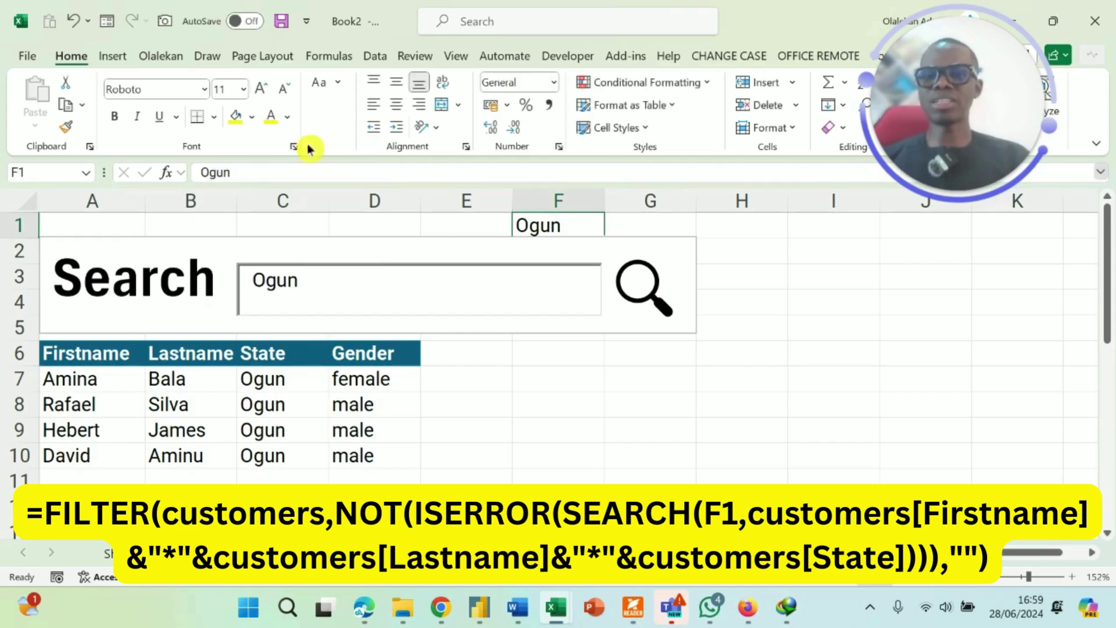
left_click(287, 117)
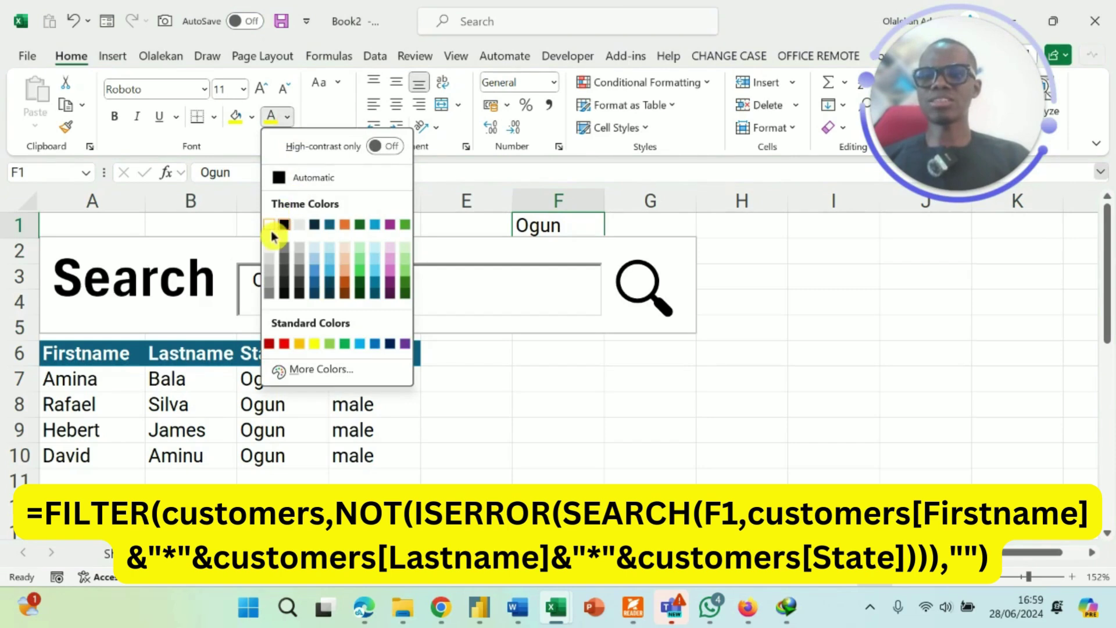
left_click(572, 371)
left_click(574, 384)
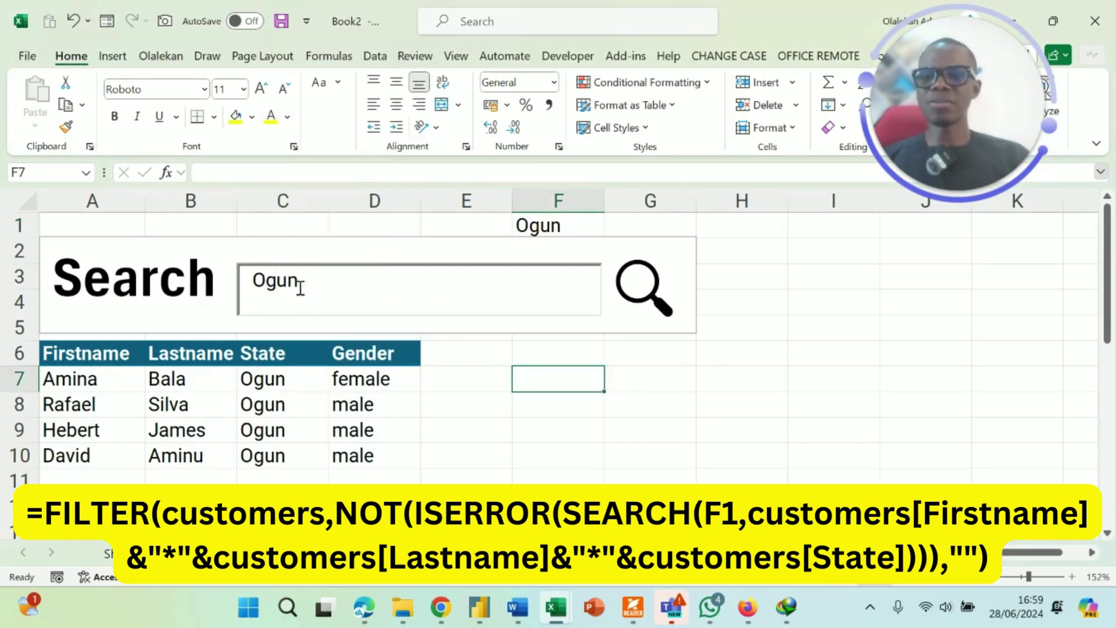
Fill the range A1:G5 behind the search banner with yellow
left_click(148, 247)
left_click_drag(59, 227, 670, 325)
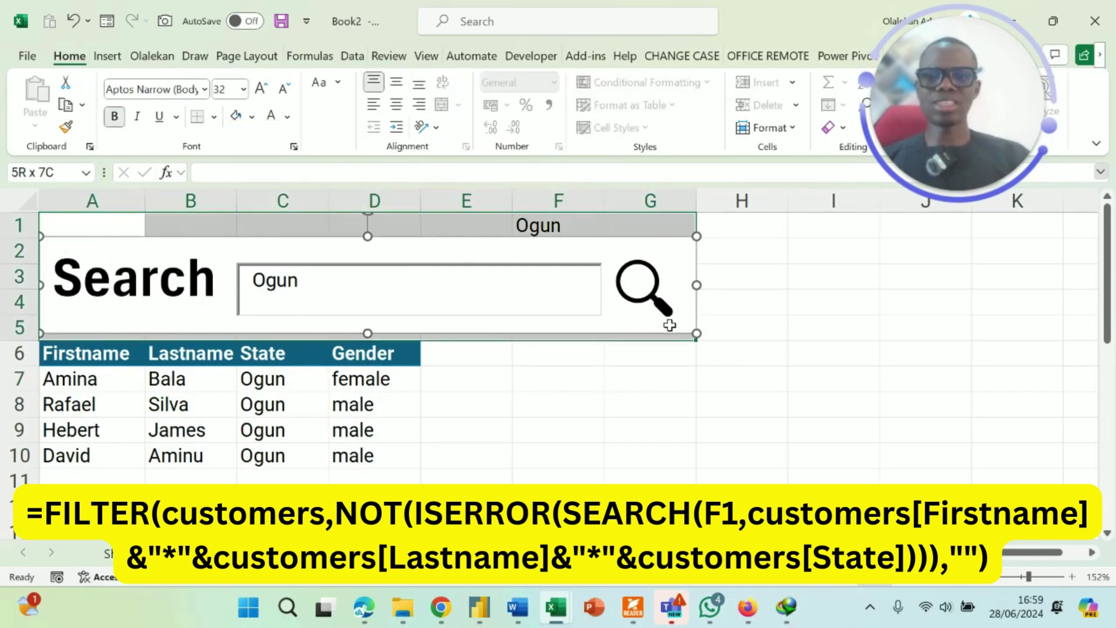
left_click(236, 120)
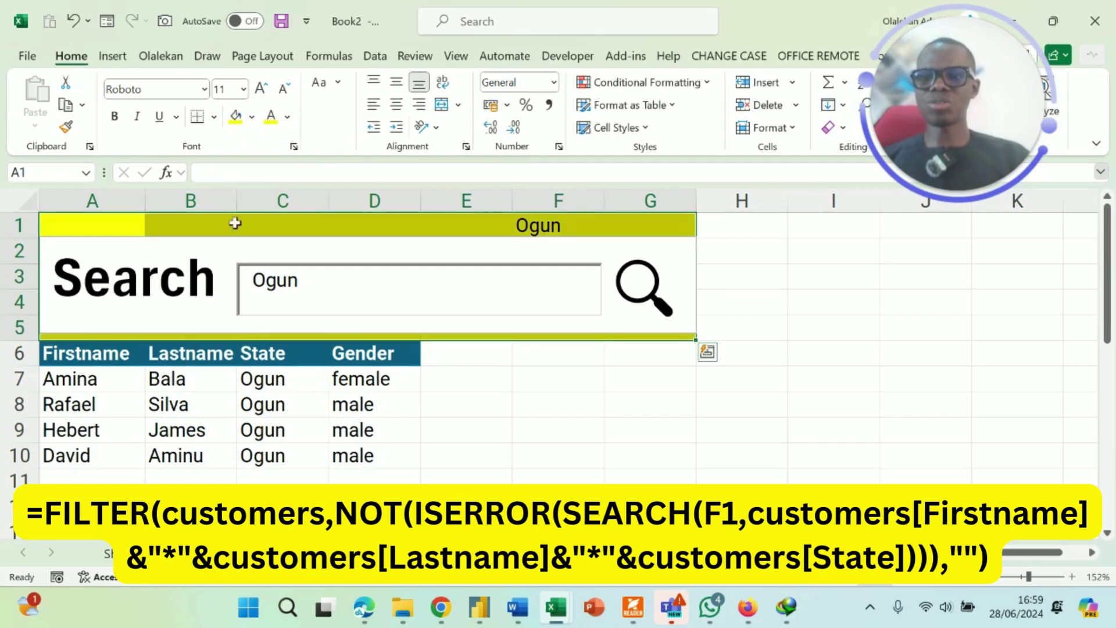
Apply the solid black theme shape style to the Search banner text box
left_click(237, 241)
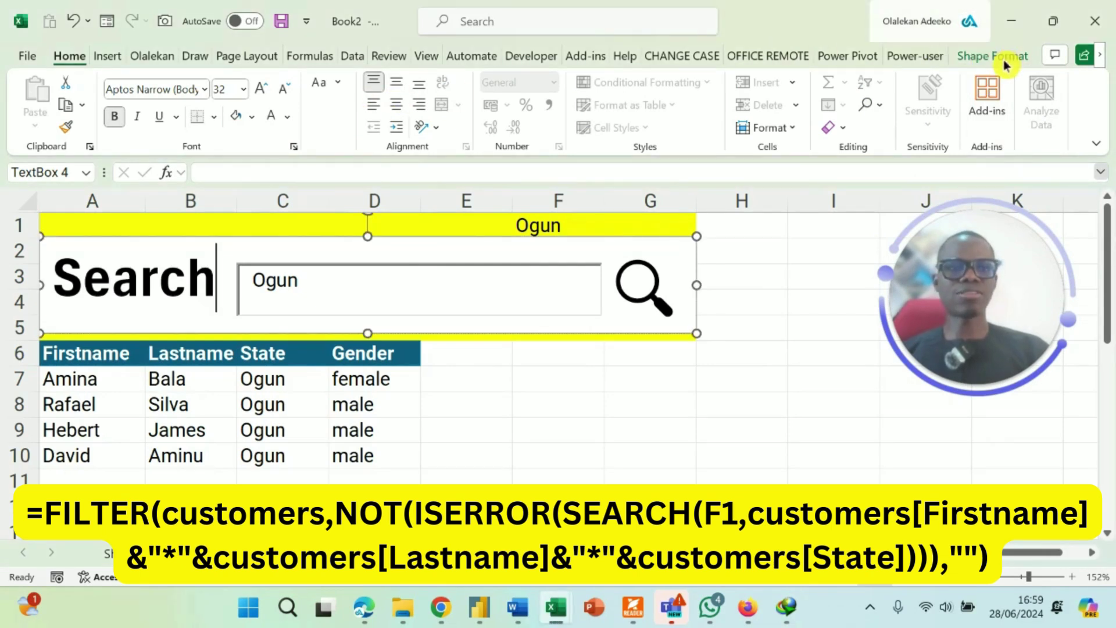
left_click(1003, 58)
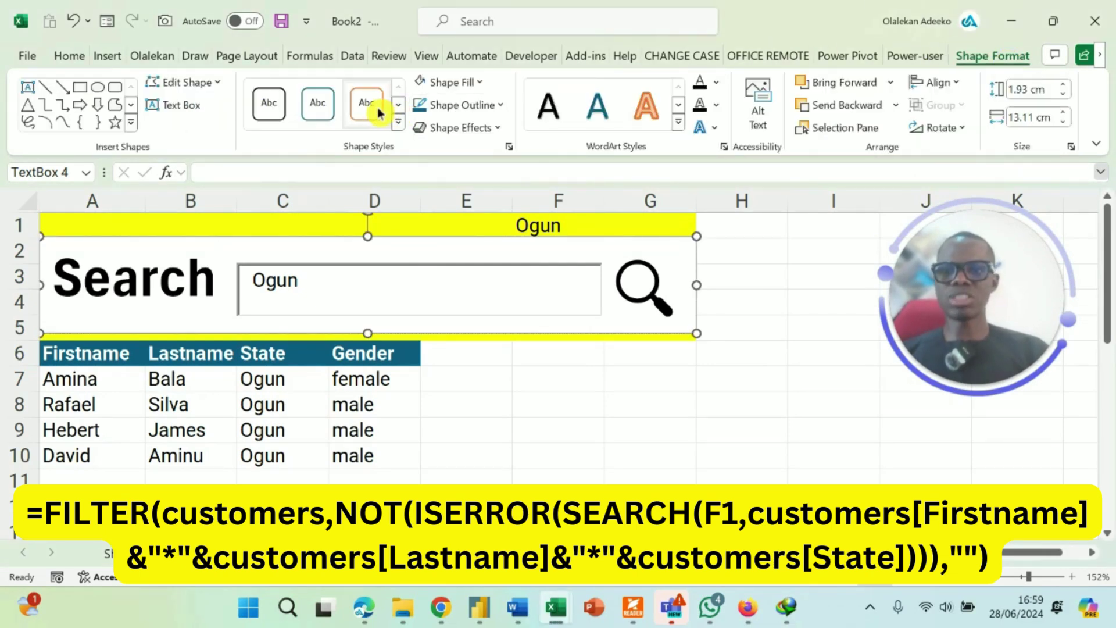
left_click(399, 123)
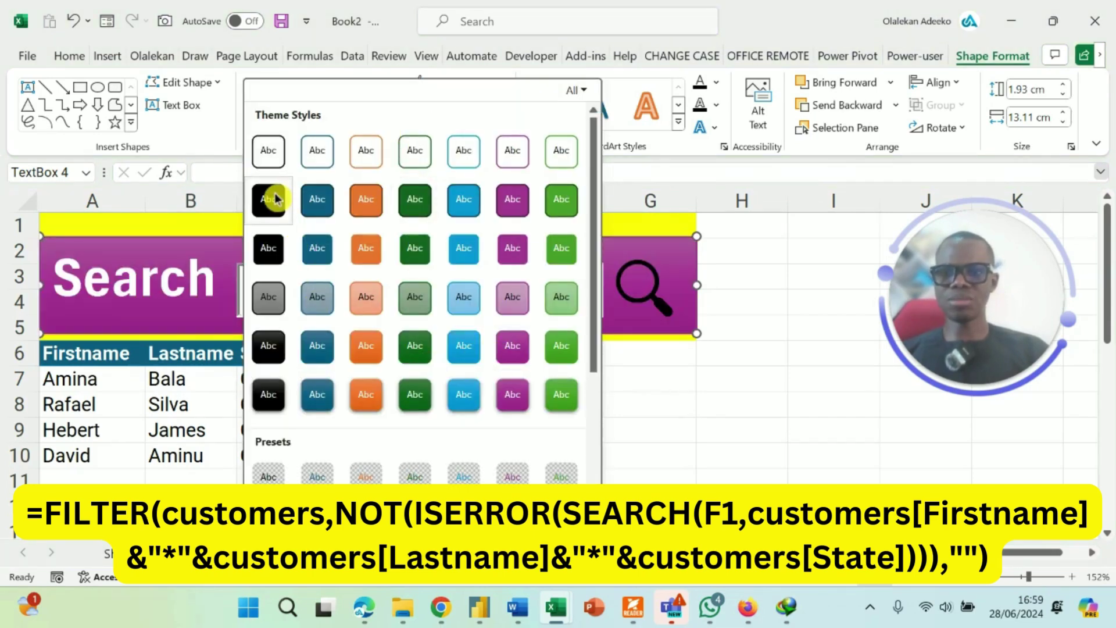
left_click(275, 199)
left_click(606, 411)
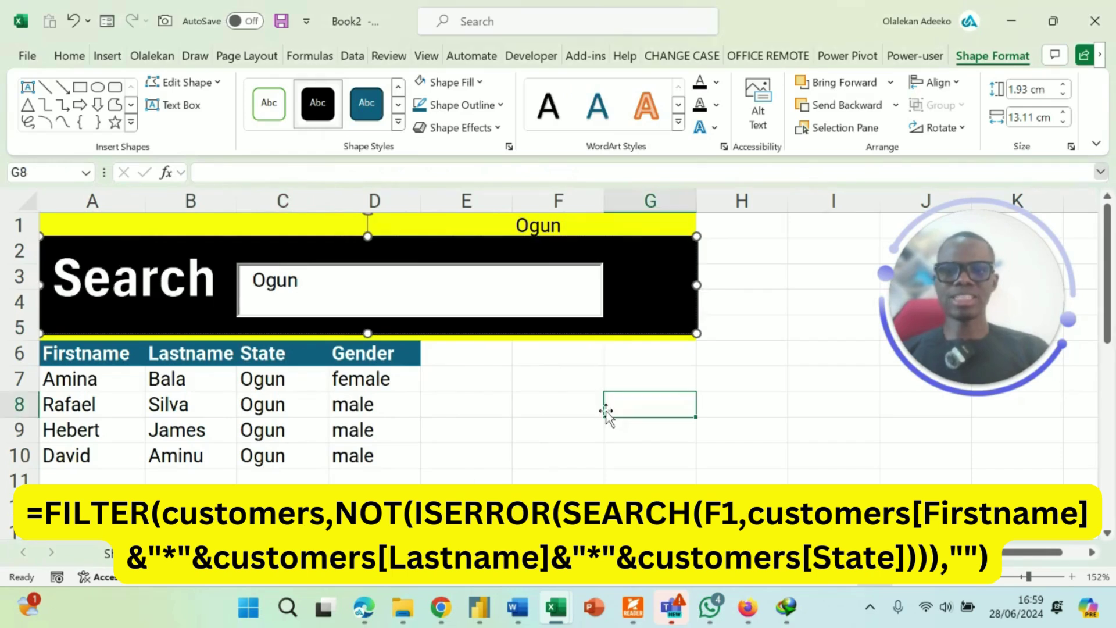
Replace Ogun in the search box with a customer's name and set the font colour of linked cell F1 to yellow
left_click_drag(299, 278, 195, 276)
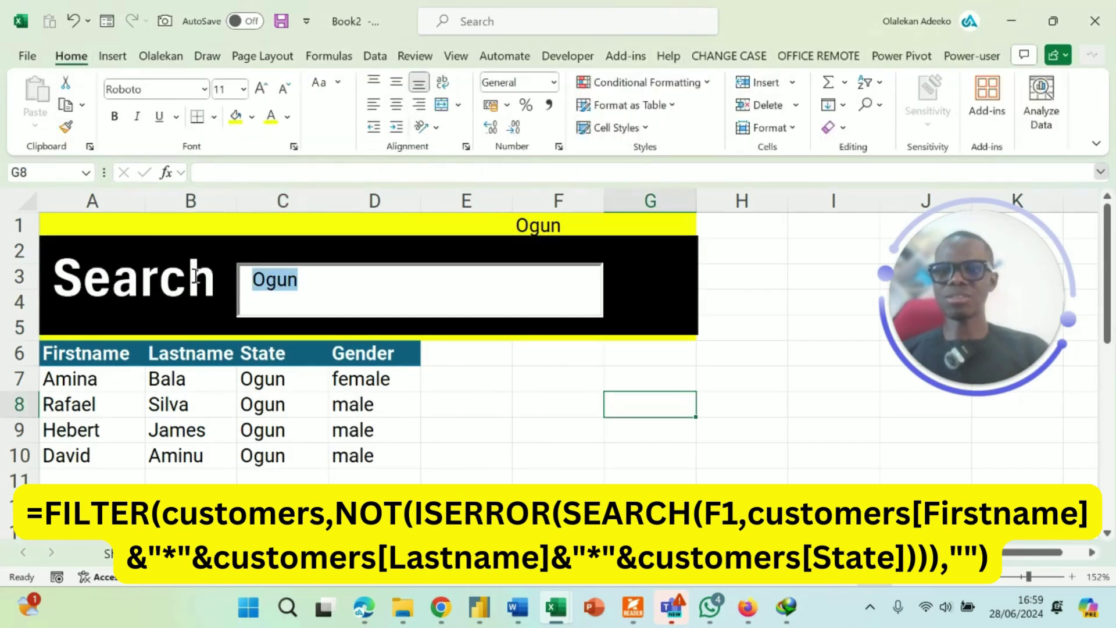
type("David")
left_click(586, 224)
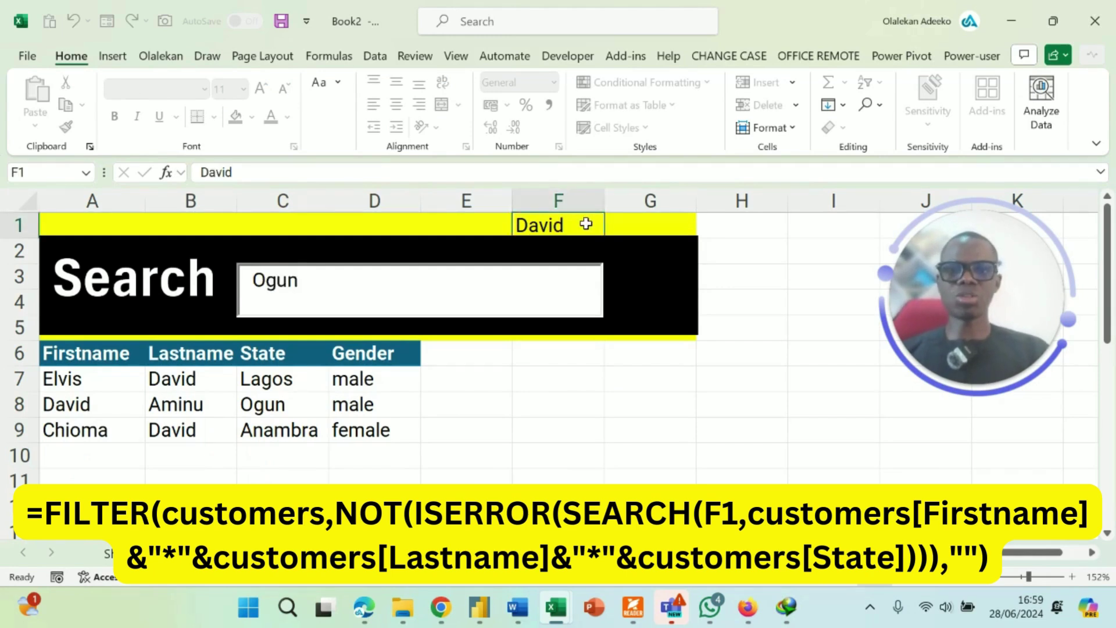
left_click(288, 118)
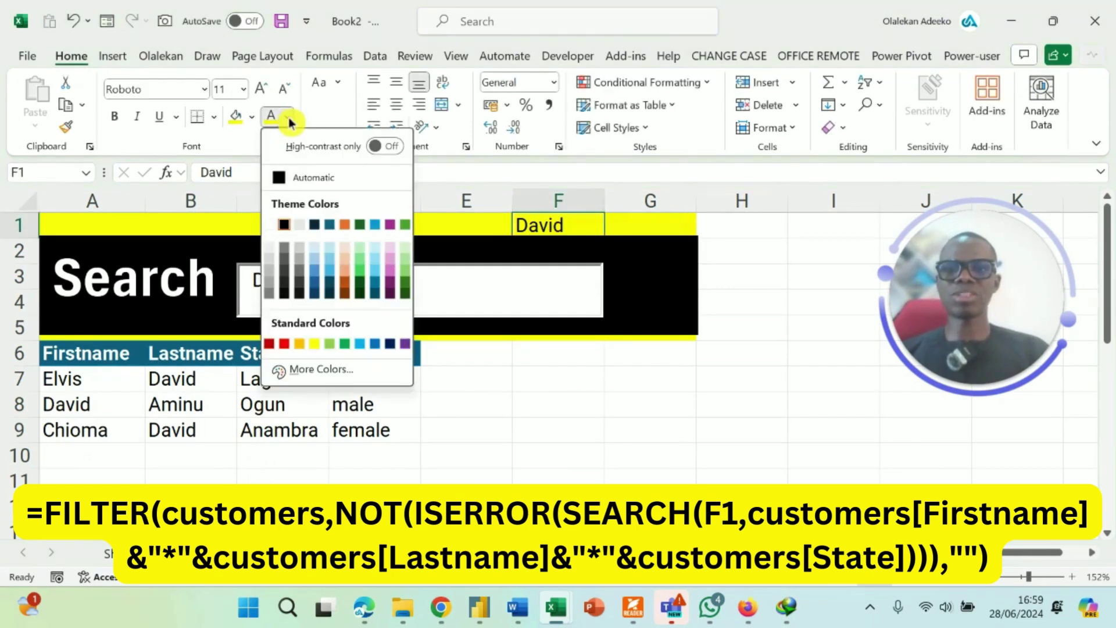
left_click(314, 343)
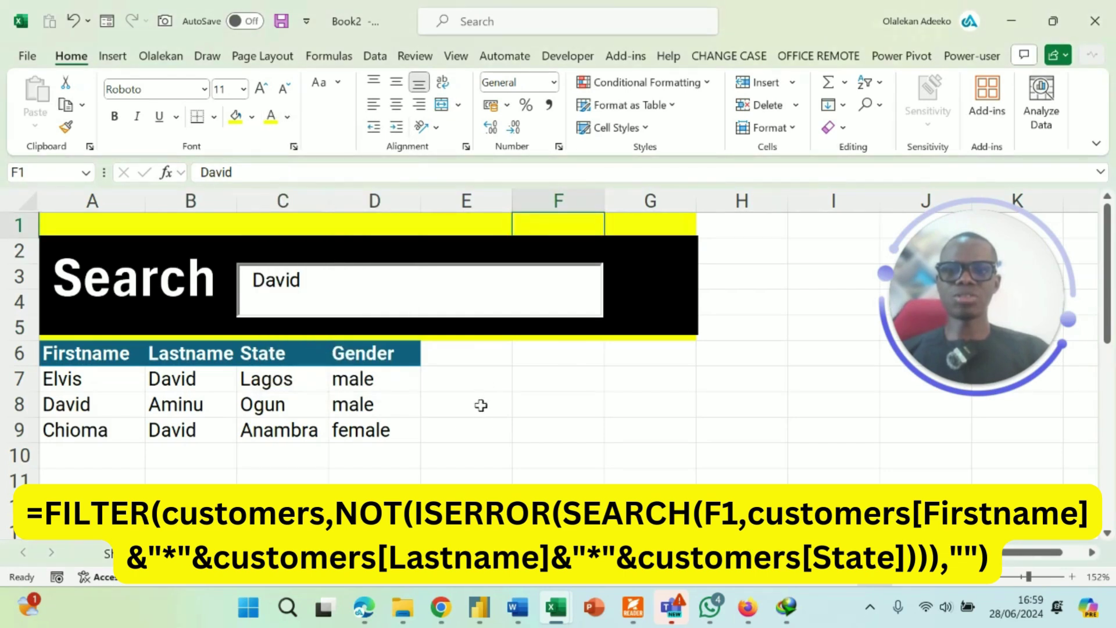
Test a combined name and state search by appending *La to the search text, and clear the search box
left_click(365, 284)
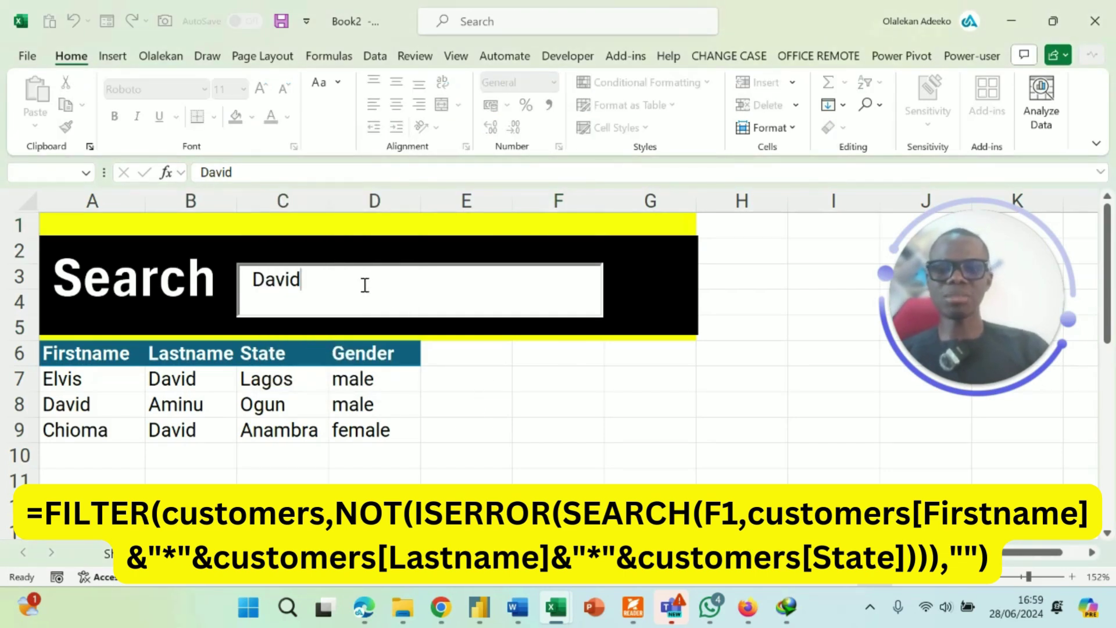
type("*La")
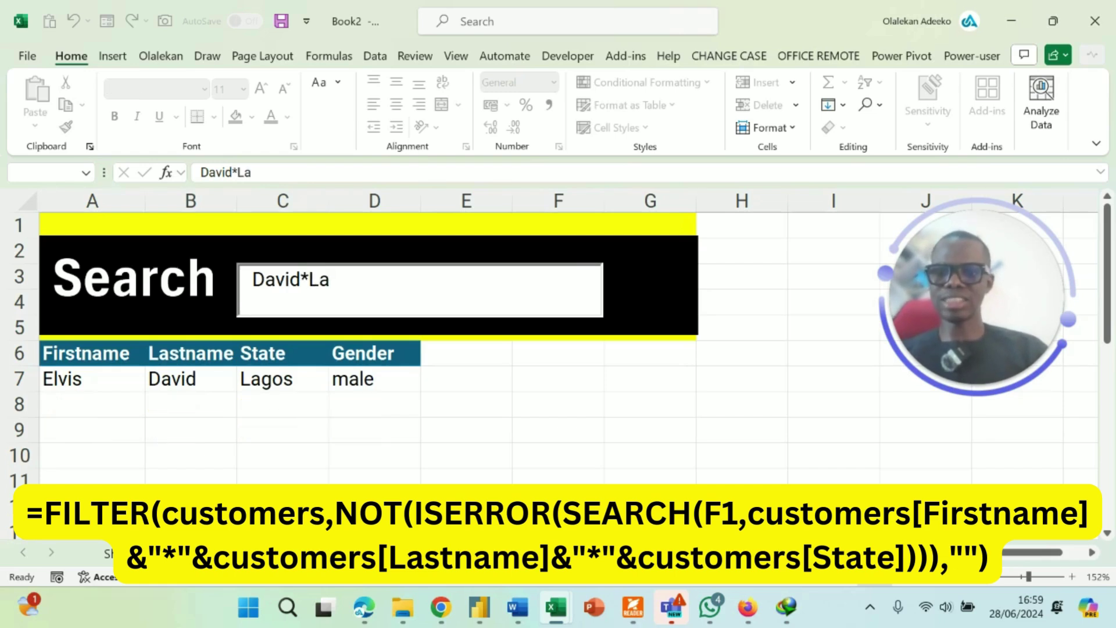
key("BackSpace")
key("BackSpace")
key("BackSpace")
key("BackSpace")
key("BackSpace")
key("BackSpace")
key("BackSpace")
key("BackSpace")
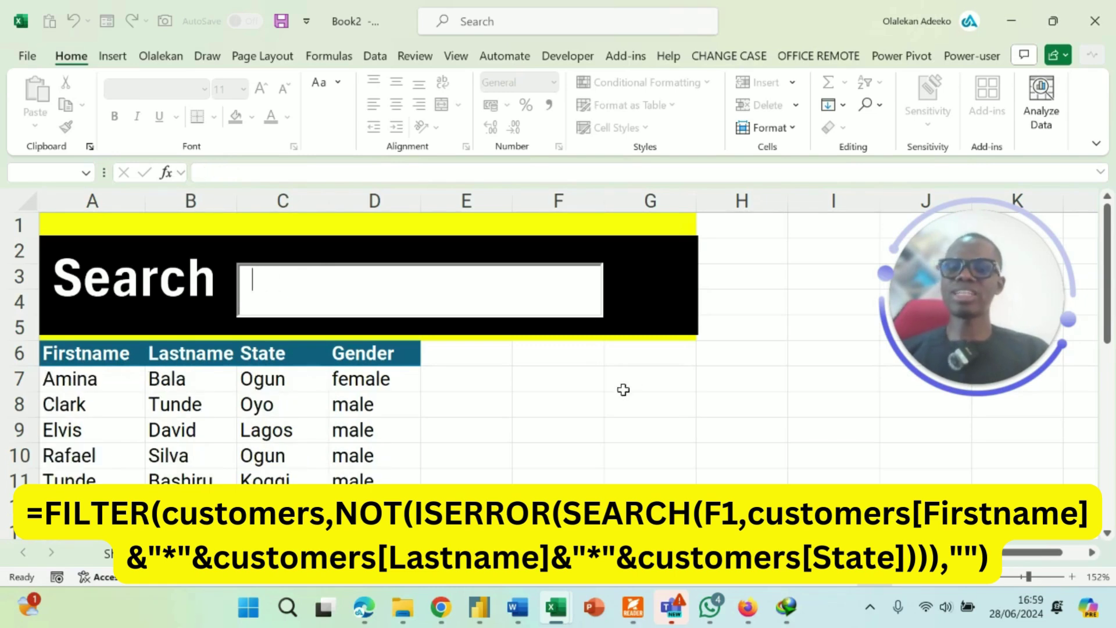
left_click(510, 431)
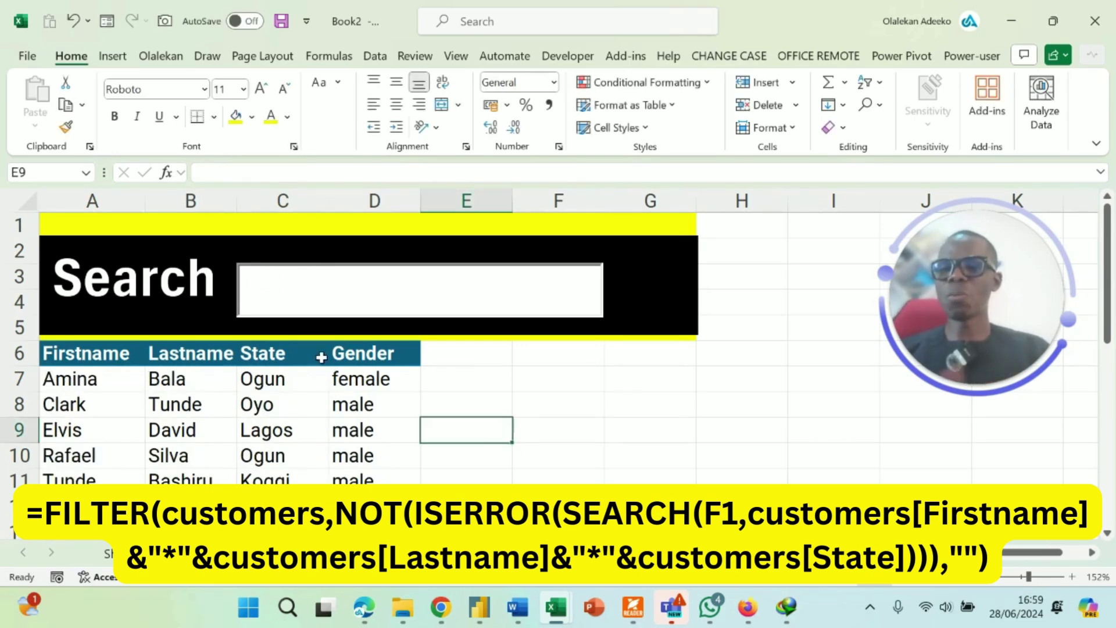